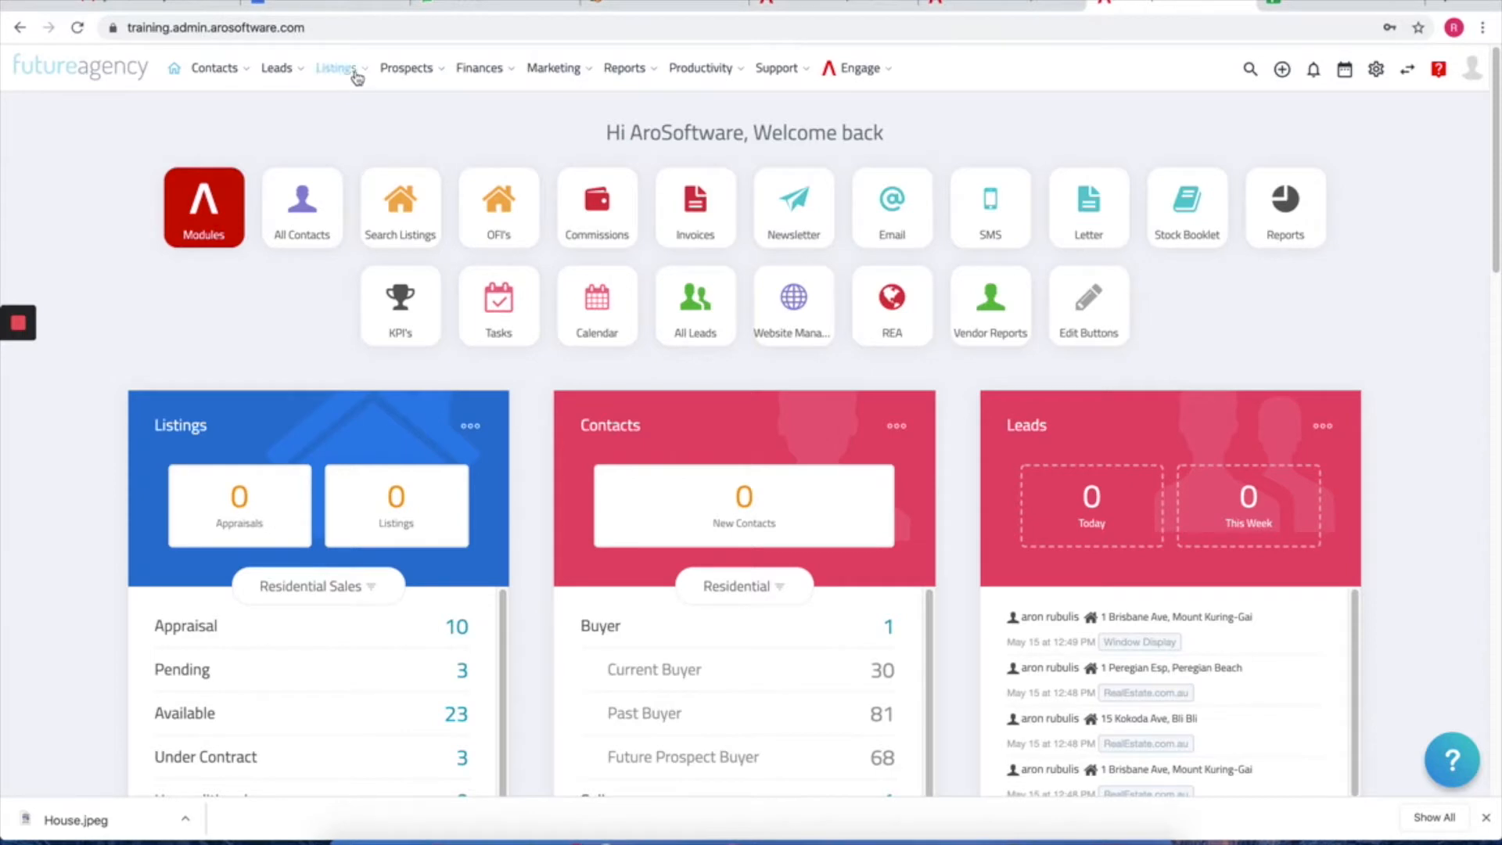
Step: Begin adding a new real estate listing from the add-records menu
mouse_move(357, 76)
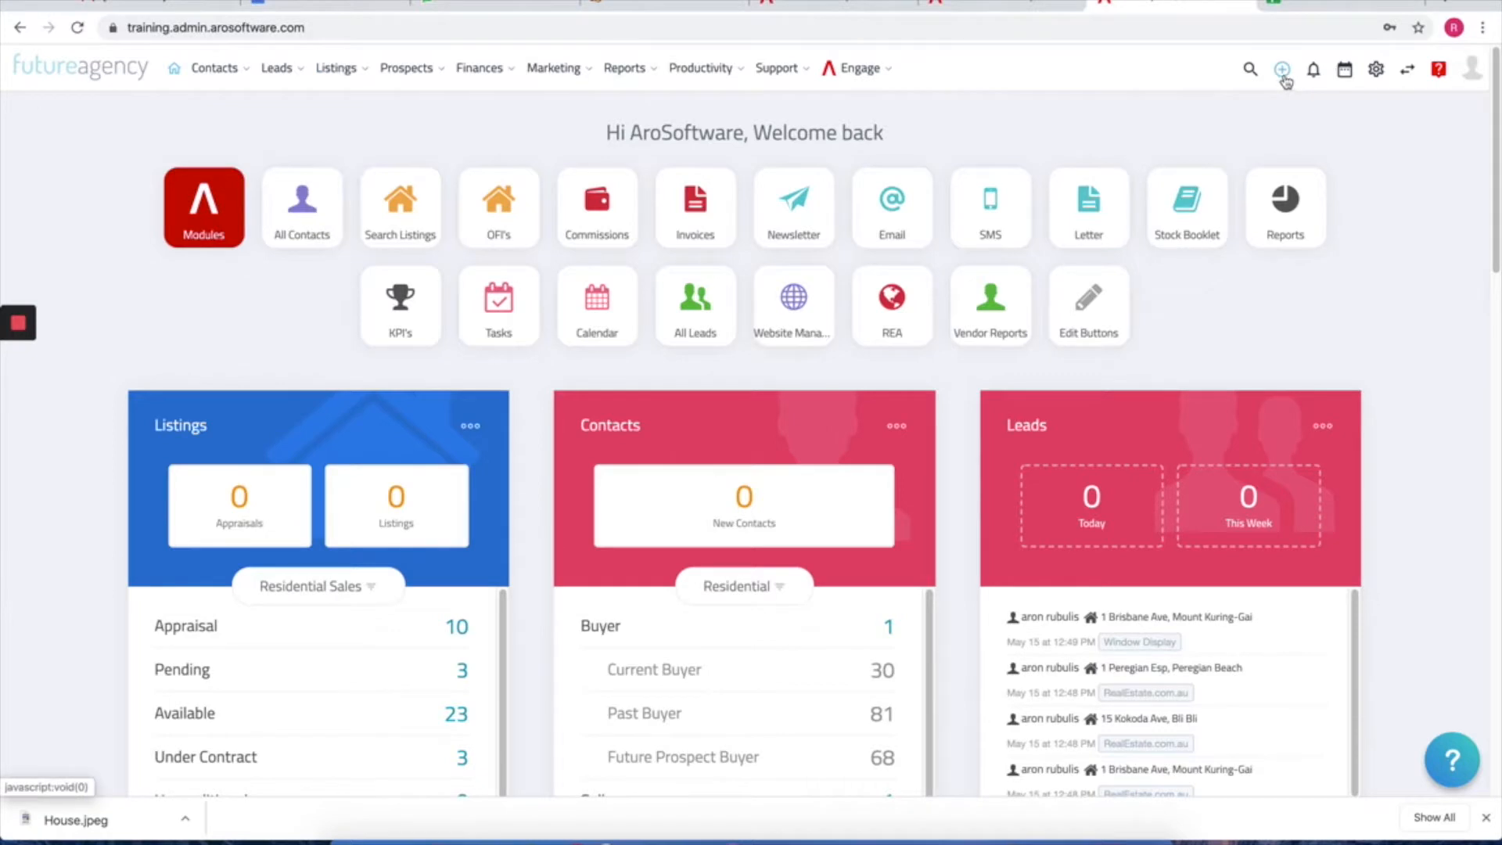
click(1282, 75)
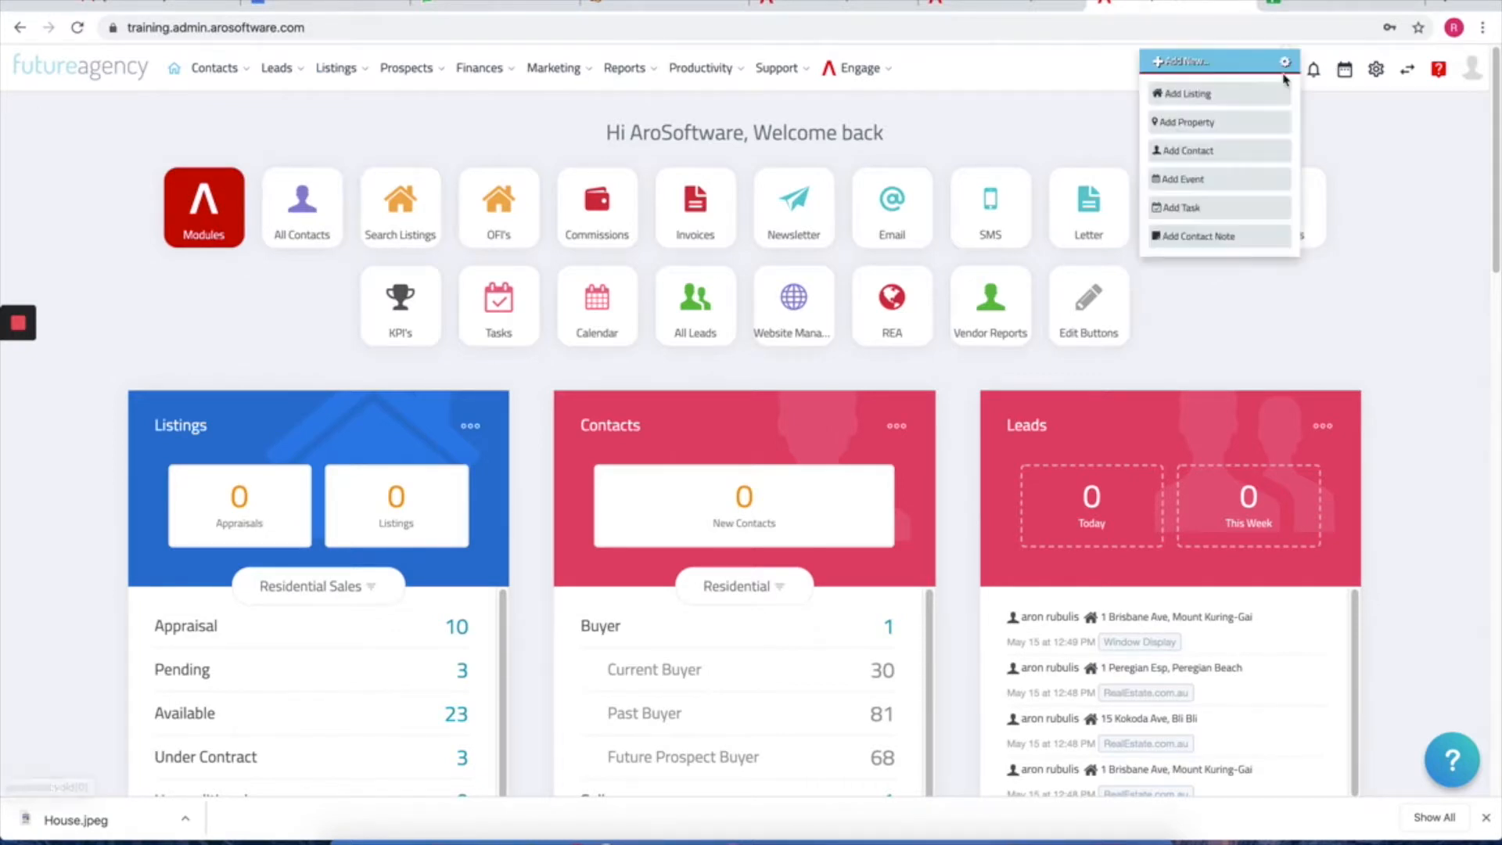
click(1211, 97)
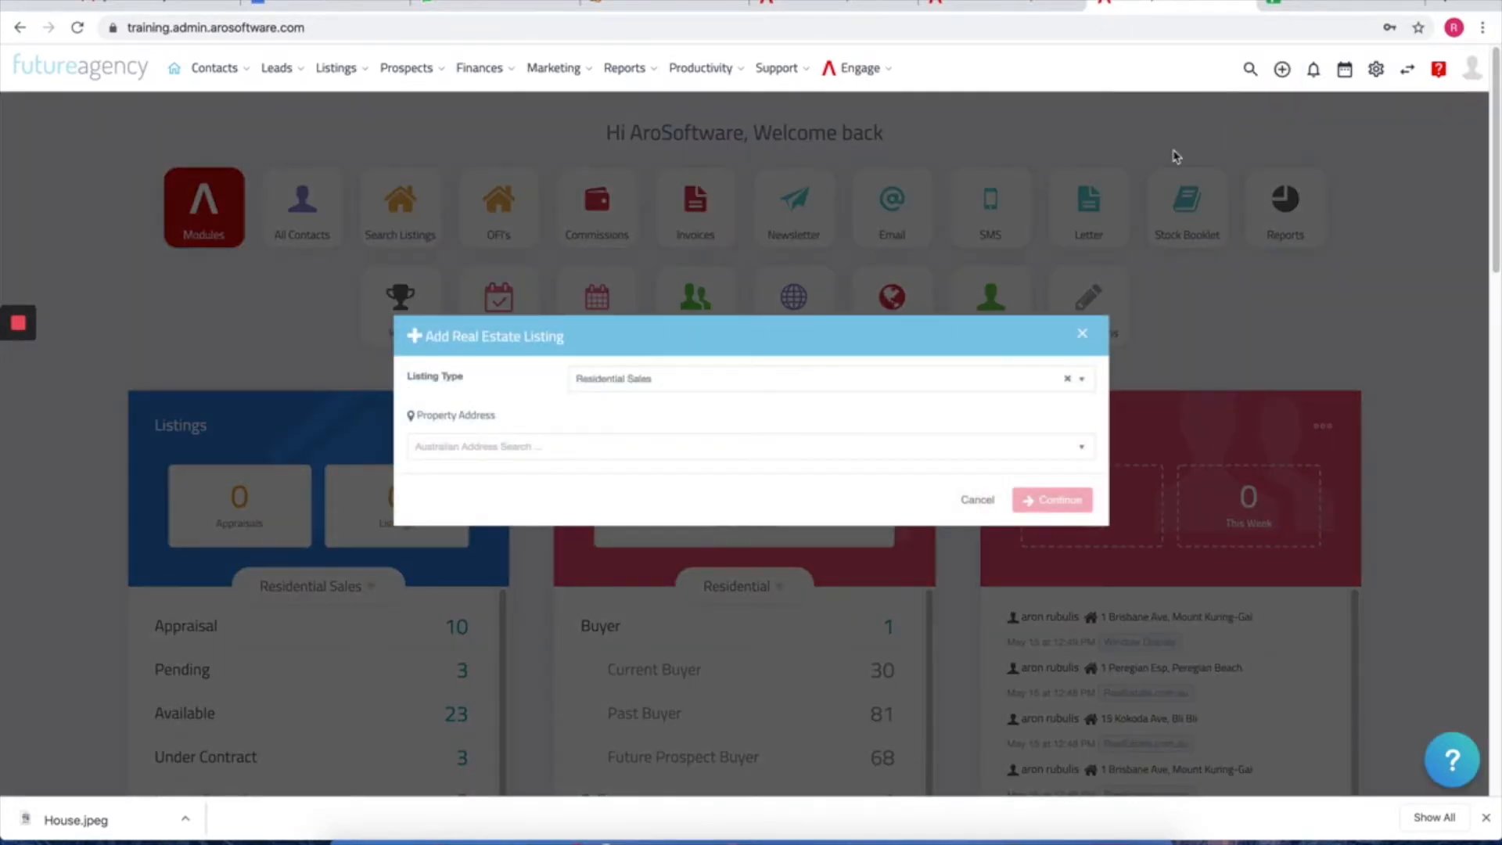
Step: Search the property address '123 fake' and, finding no match, switch to manual address entry
click(610, 451)
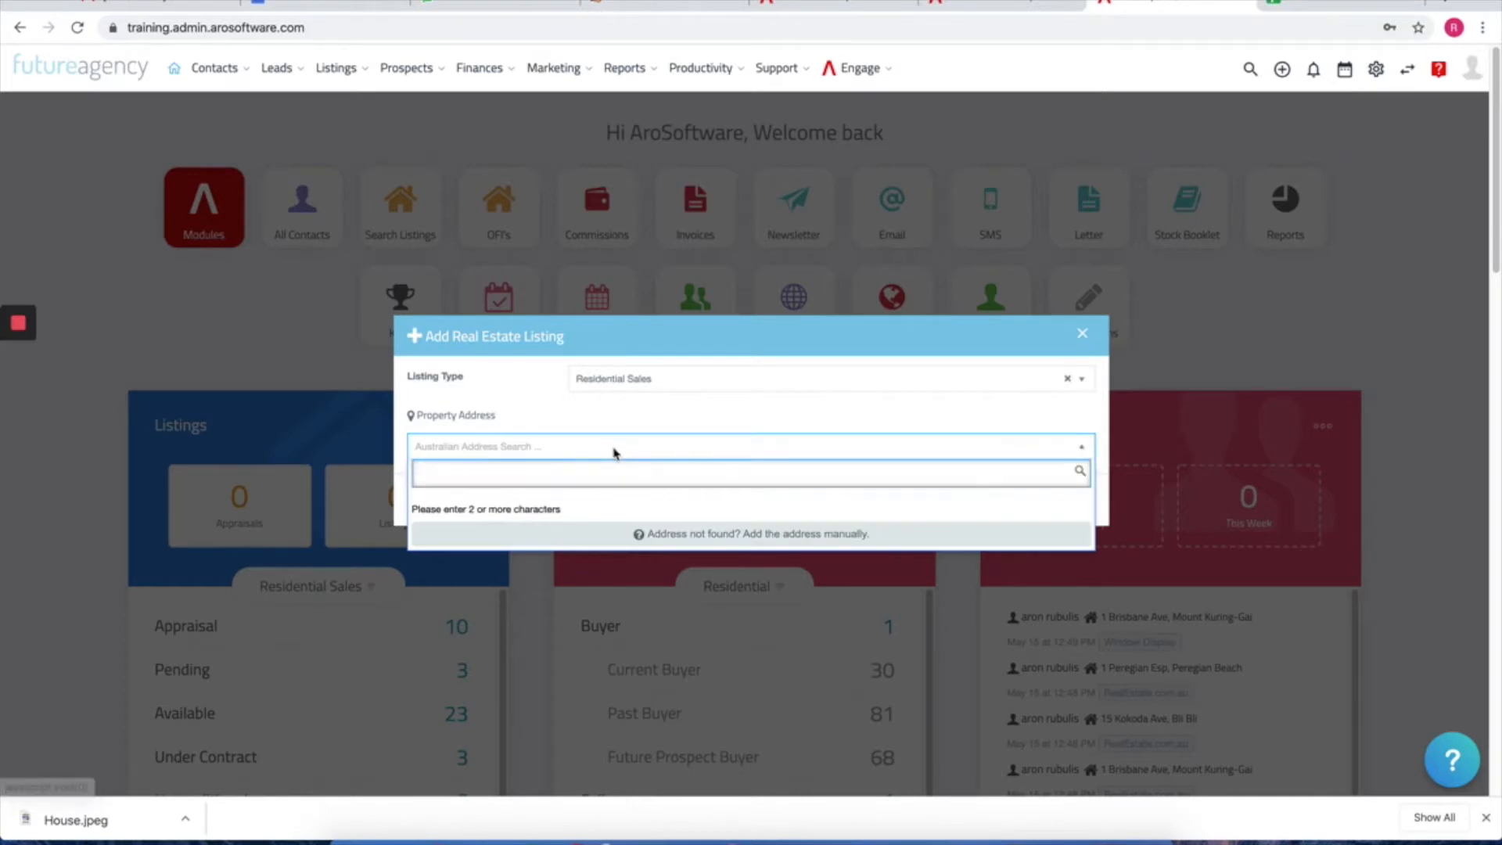
text(123 )
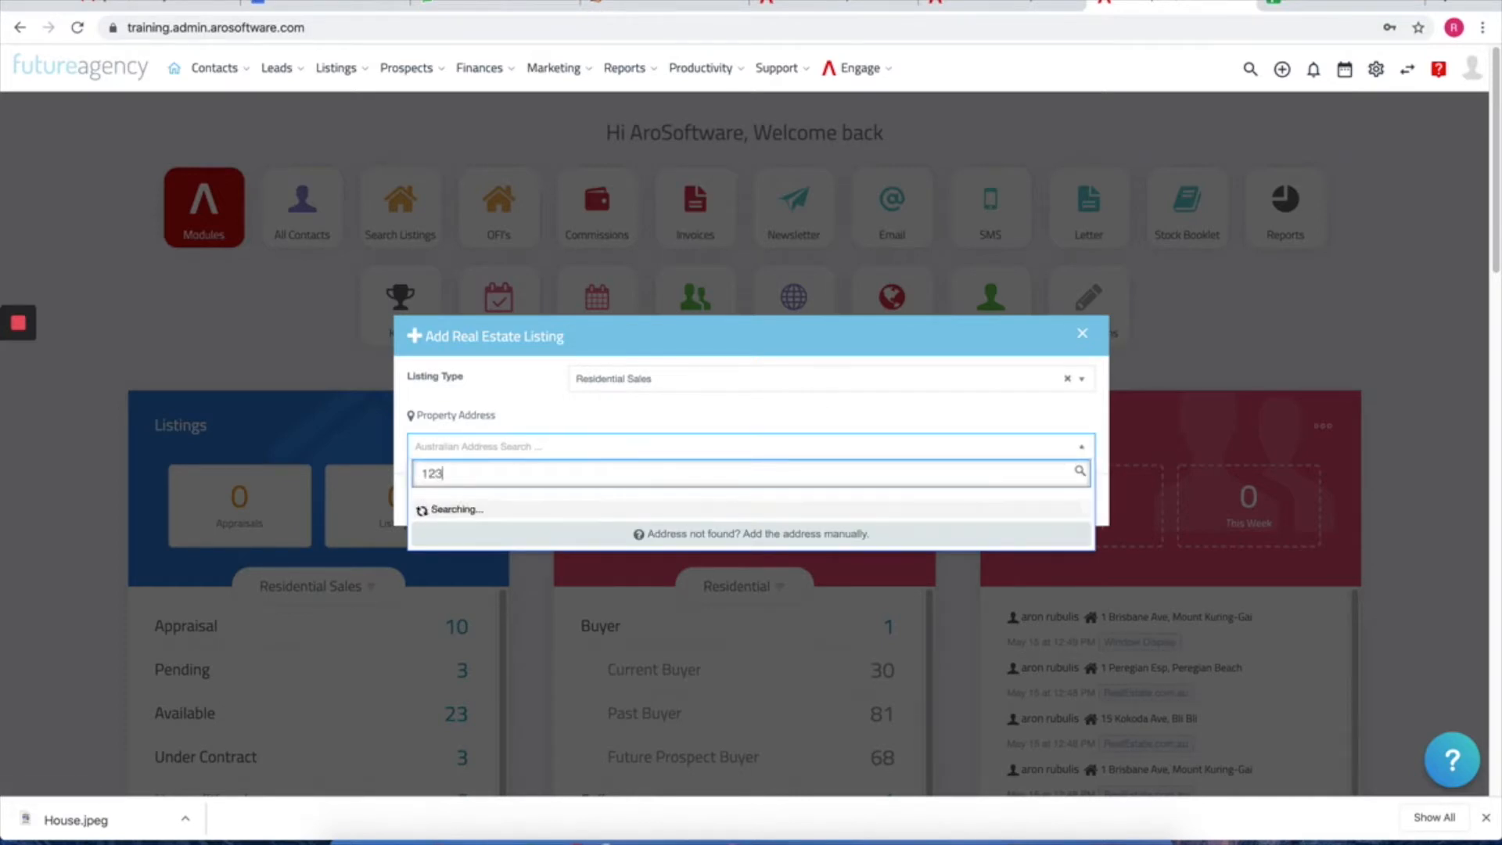
text(fake)
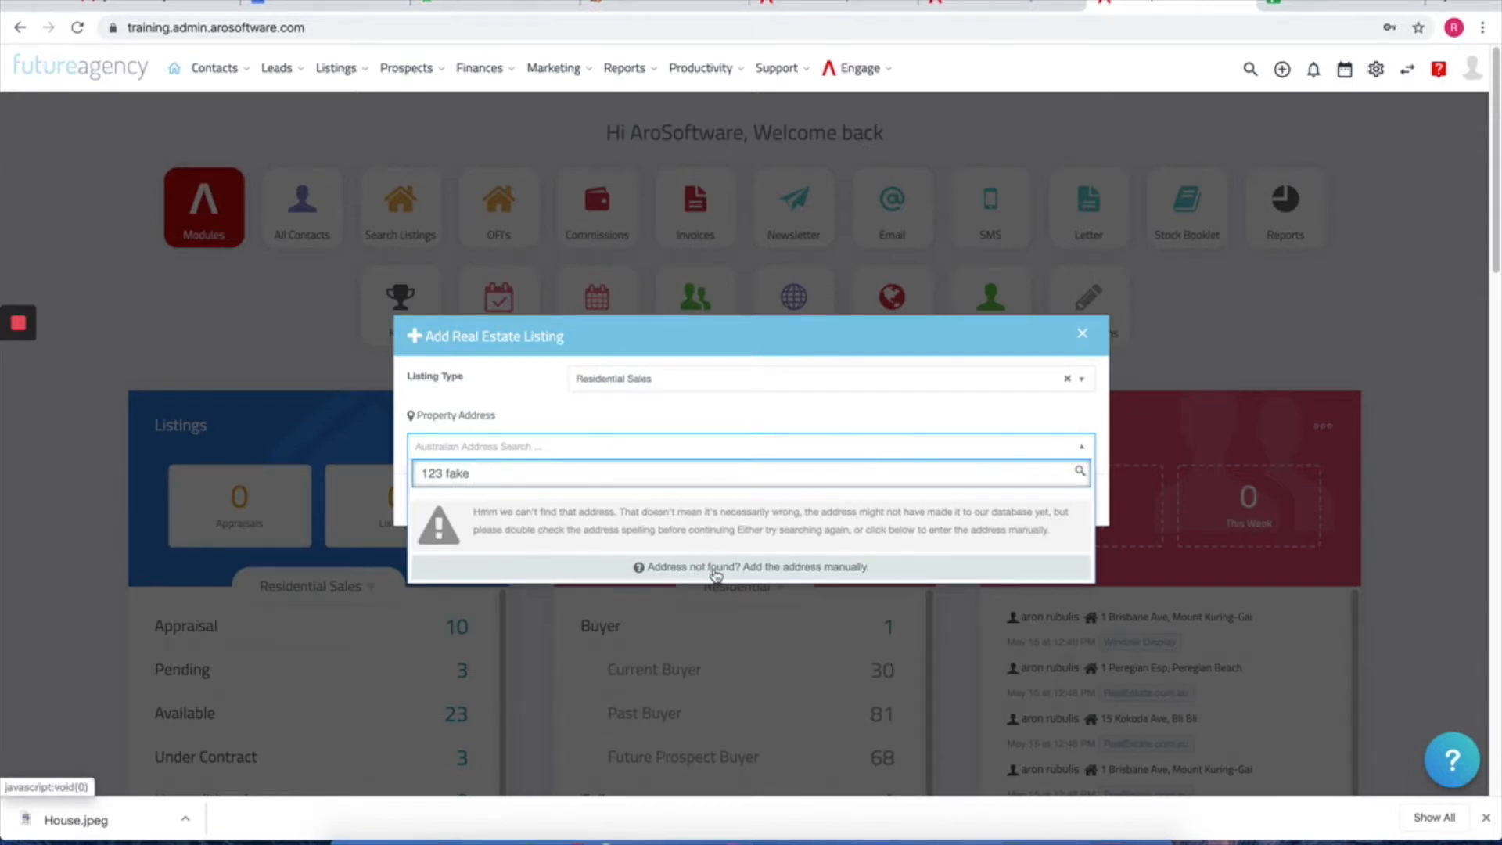
click(711, 572)
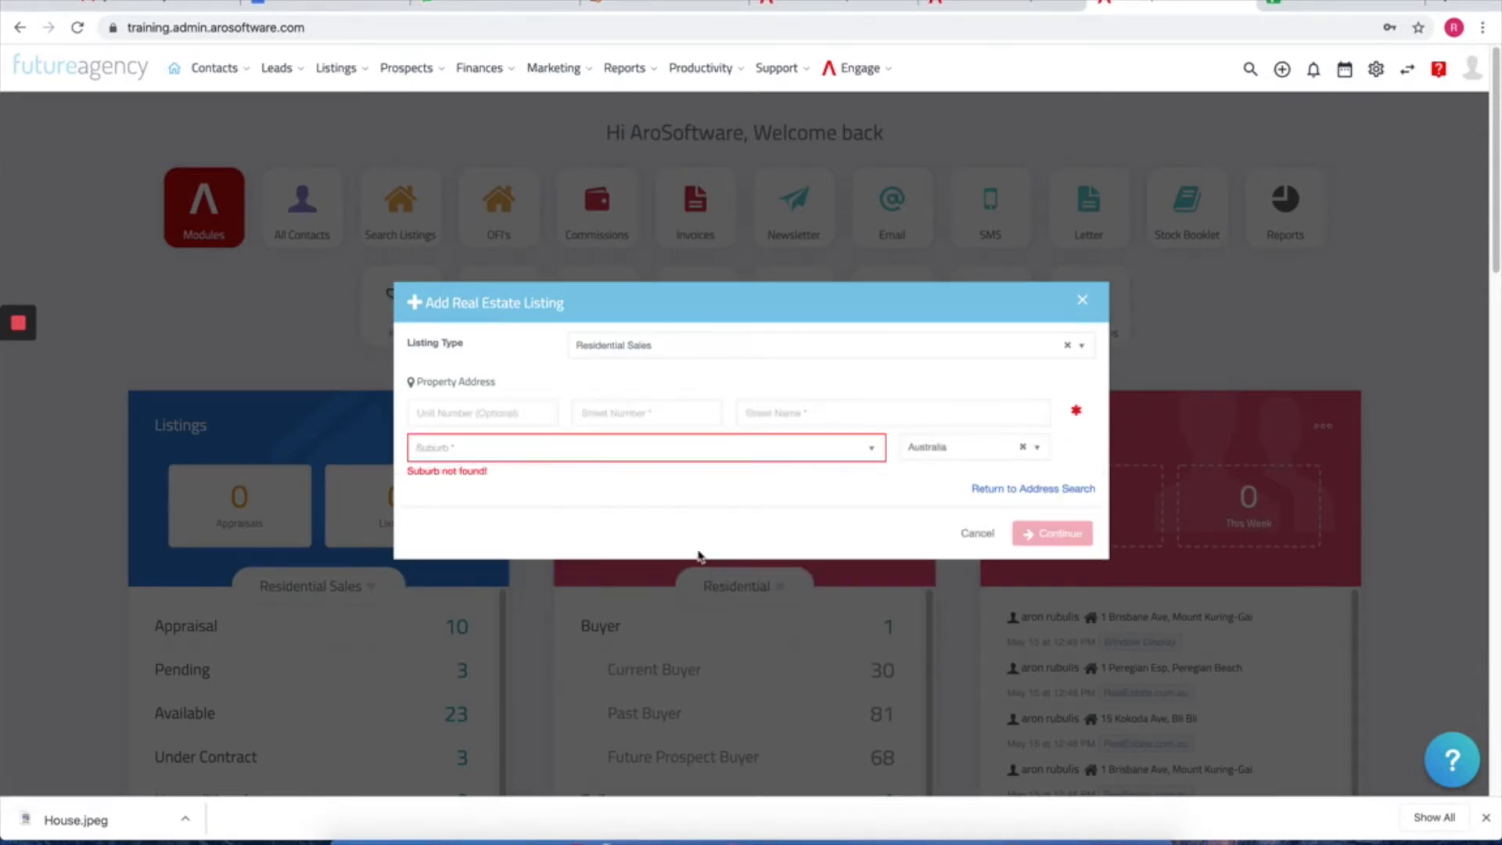
Step: Pick Coolum Beach as the manual-entry suburb, check the street fields, then return to address search
click(606, 453)
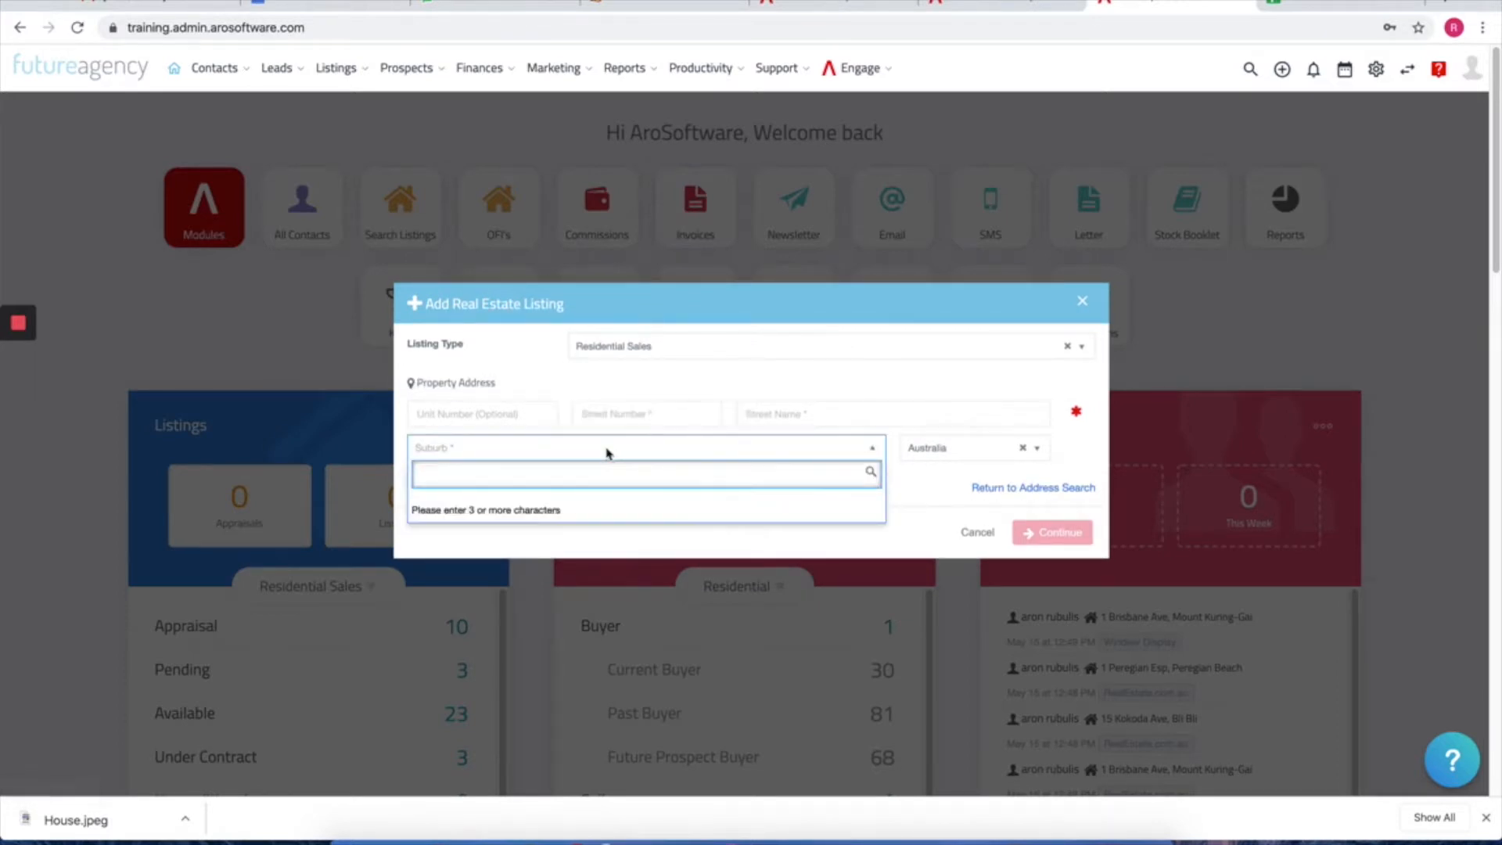
text(coolum)
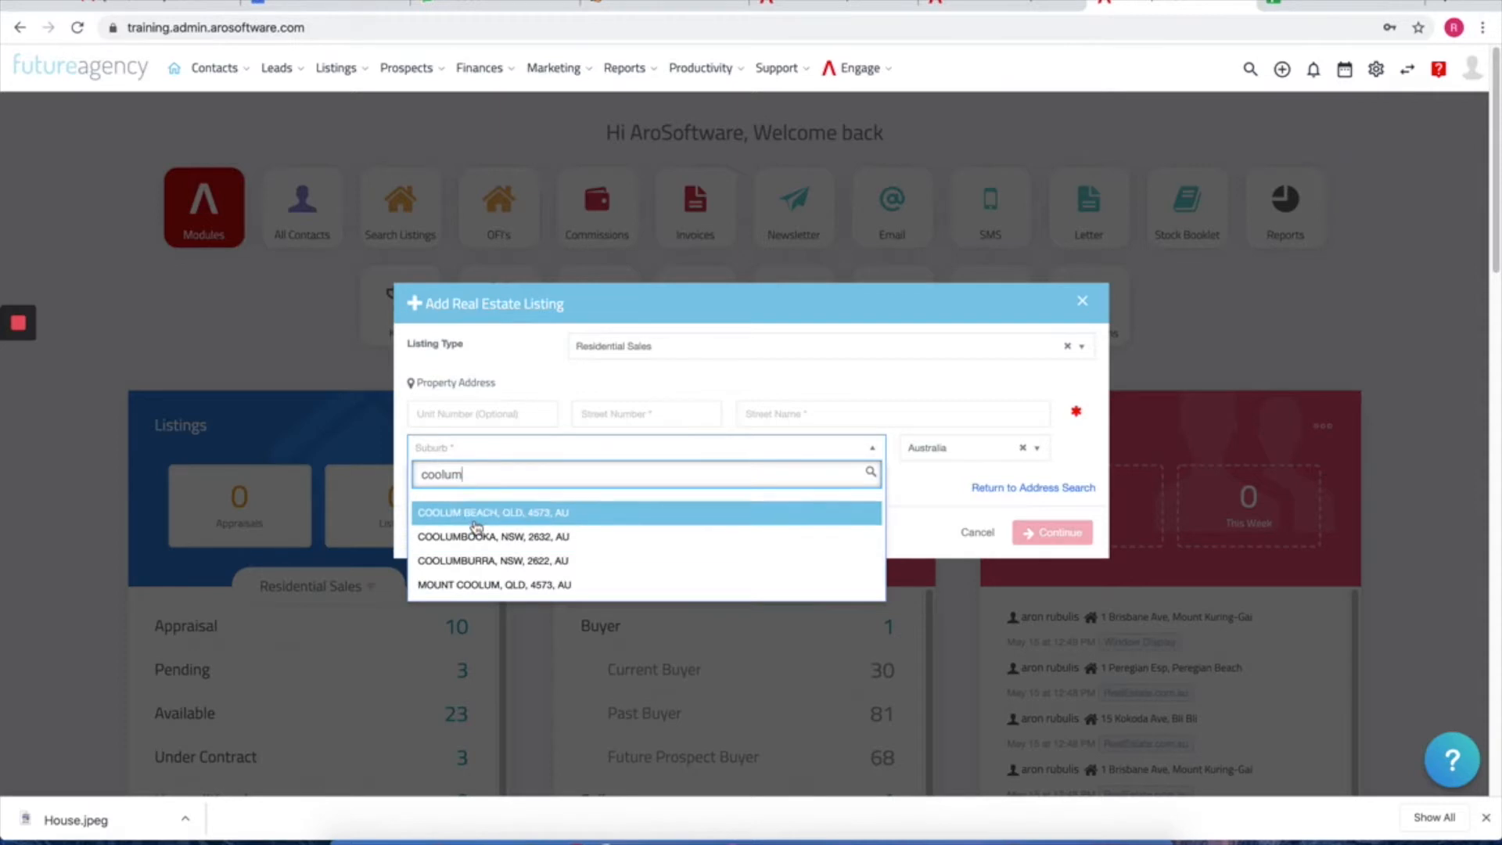
key(Return)
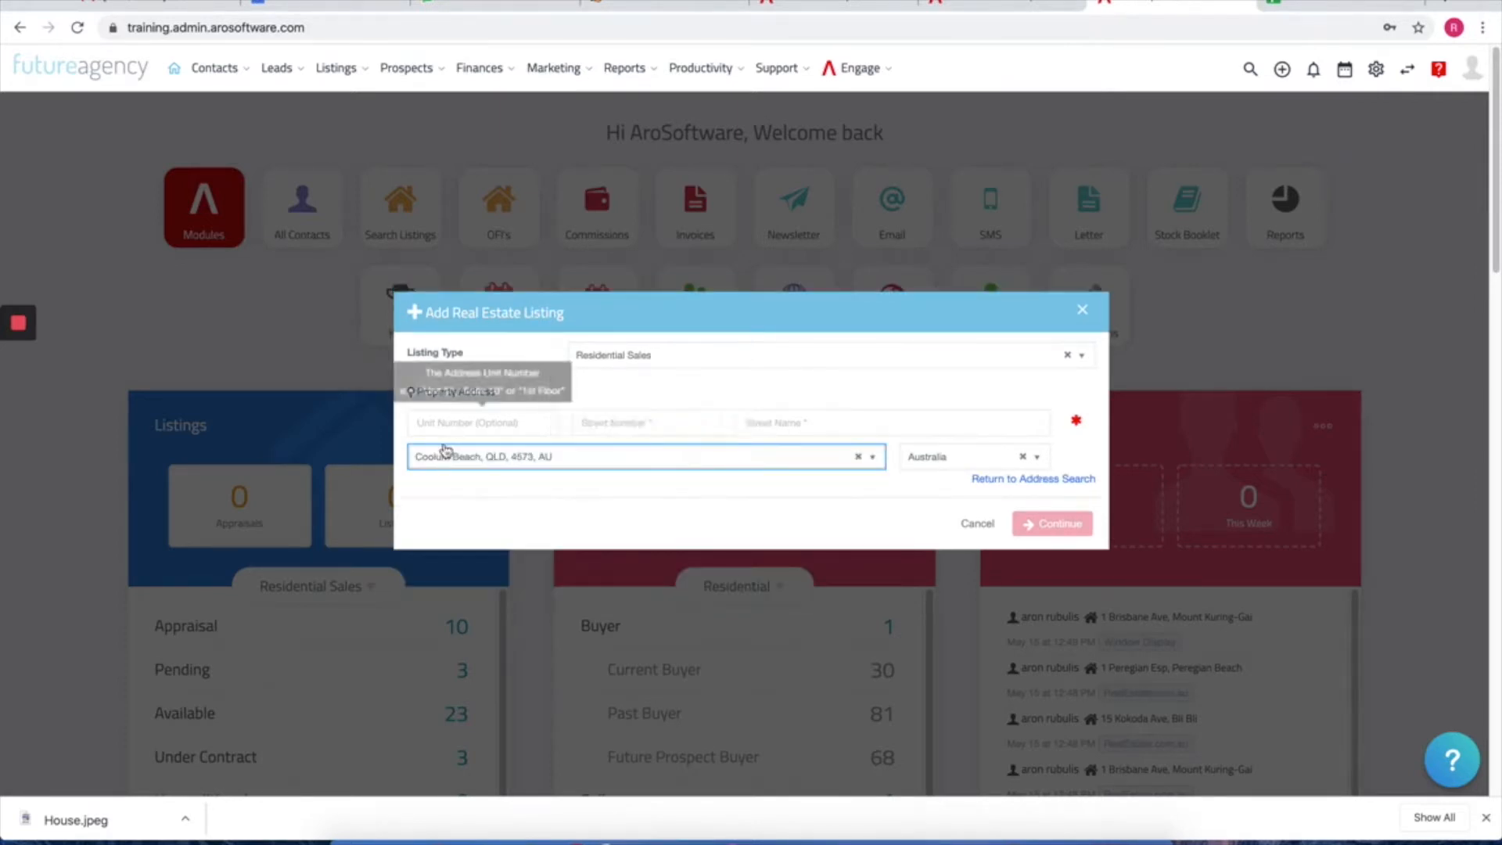
click(470, 423)
click(634, 428)
click(798, 427)
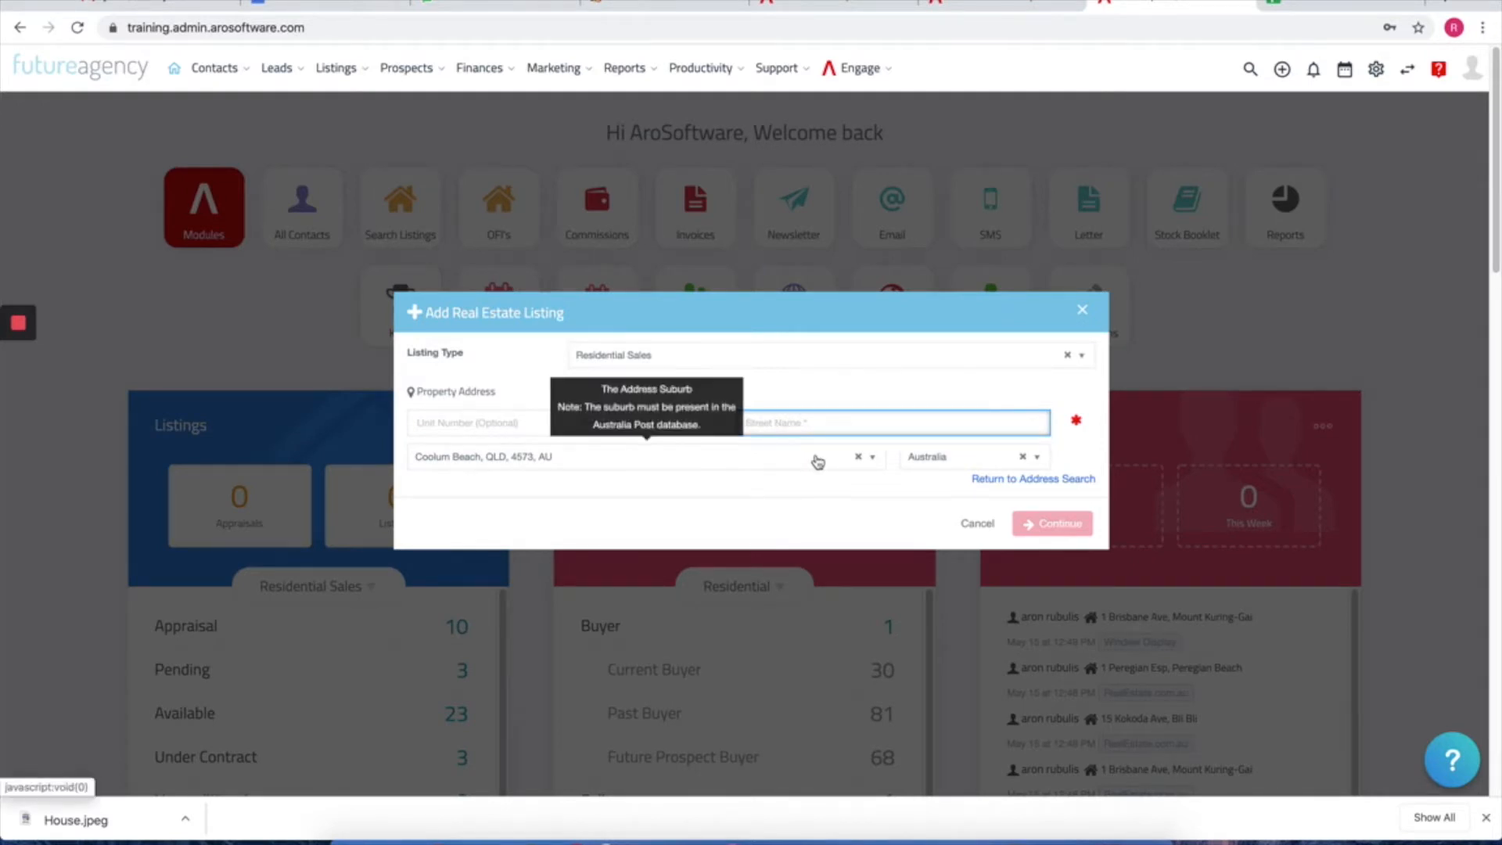
click(1024, 481)
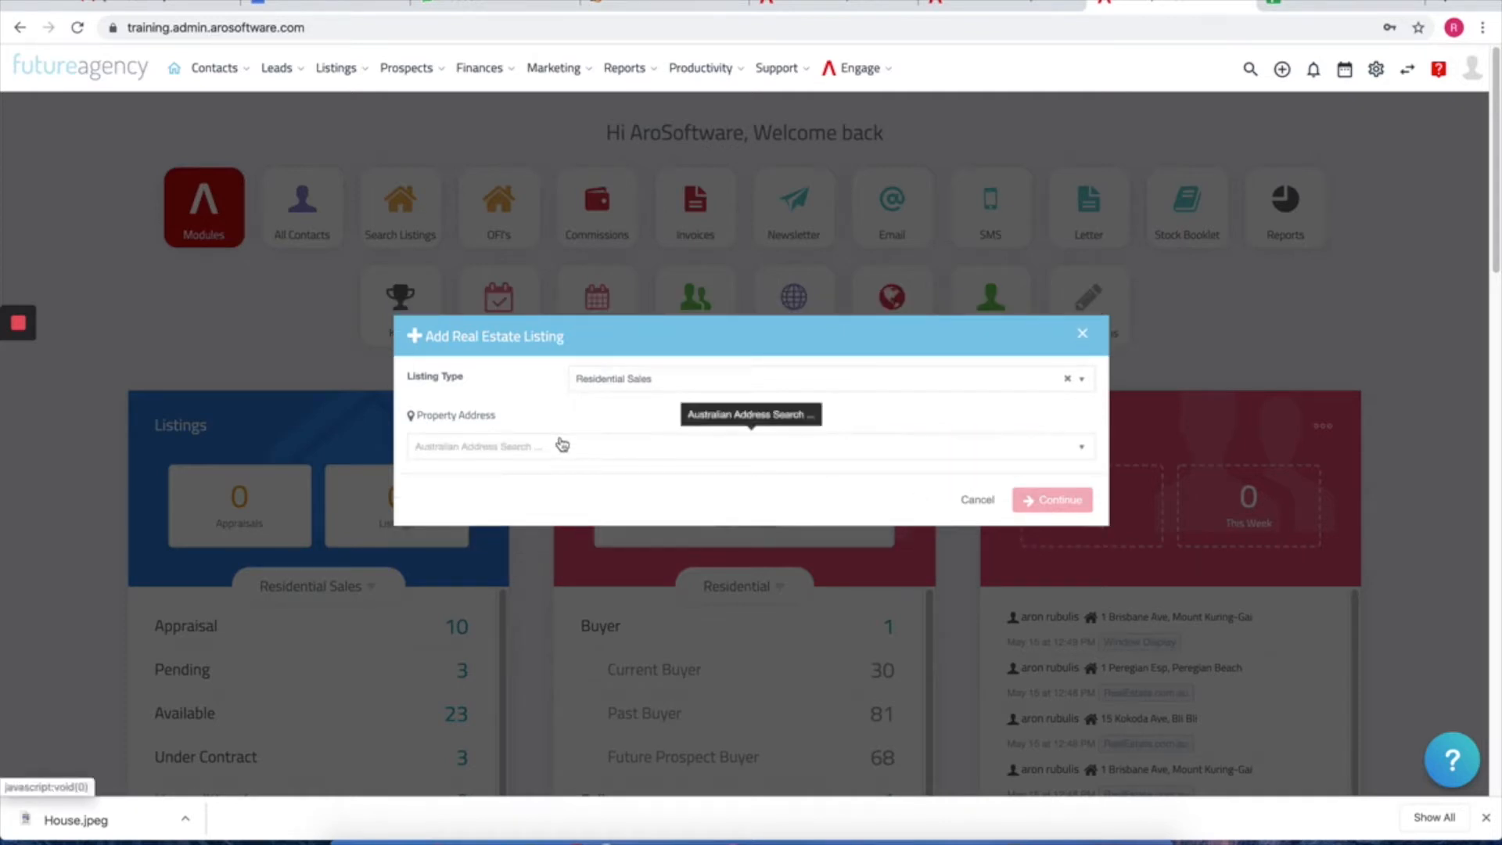
click(561, 446)
text(1)
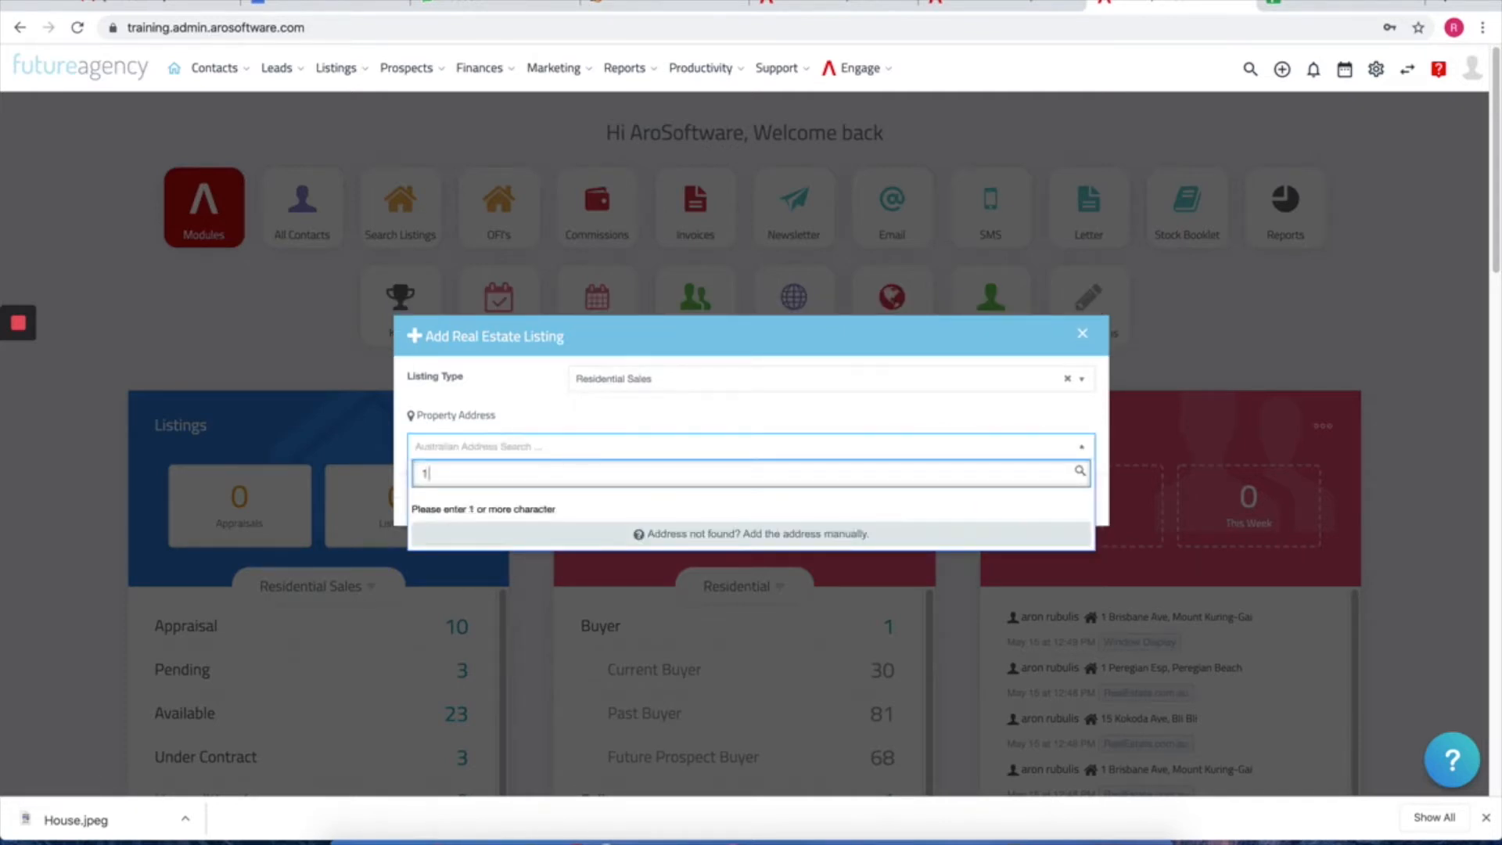
text(23)
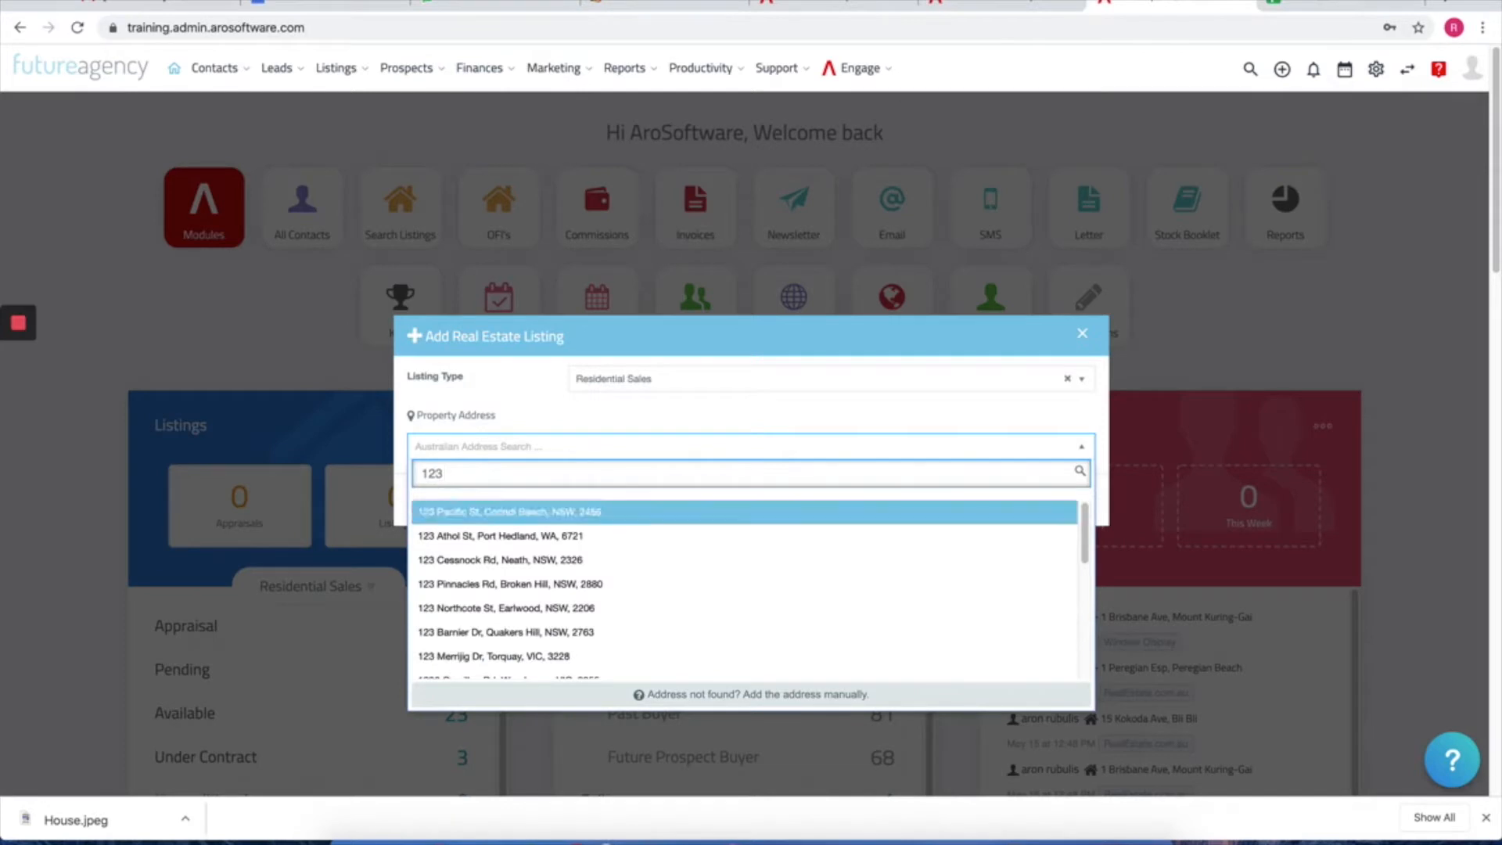
text( happ)
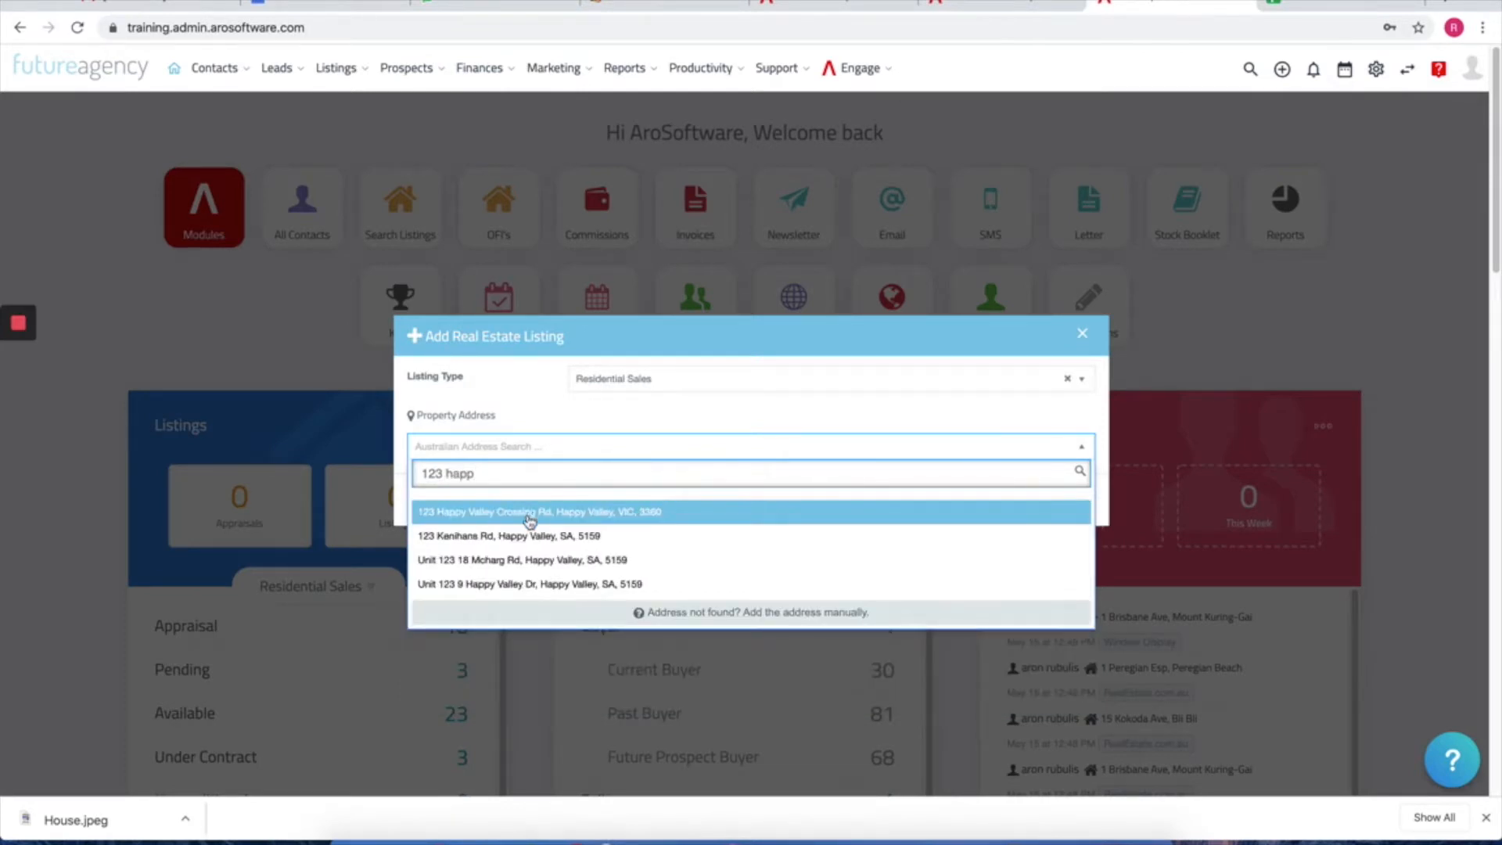
click(529, 513)
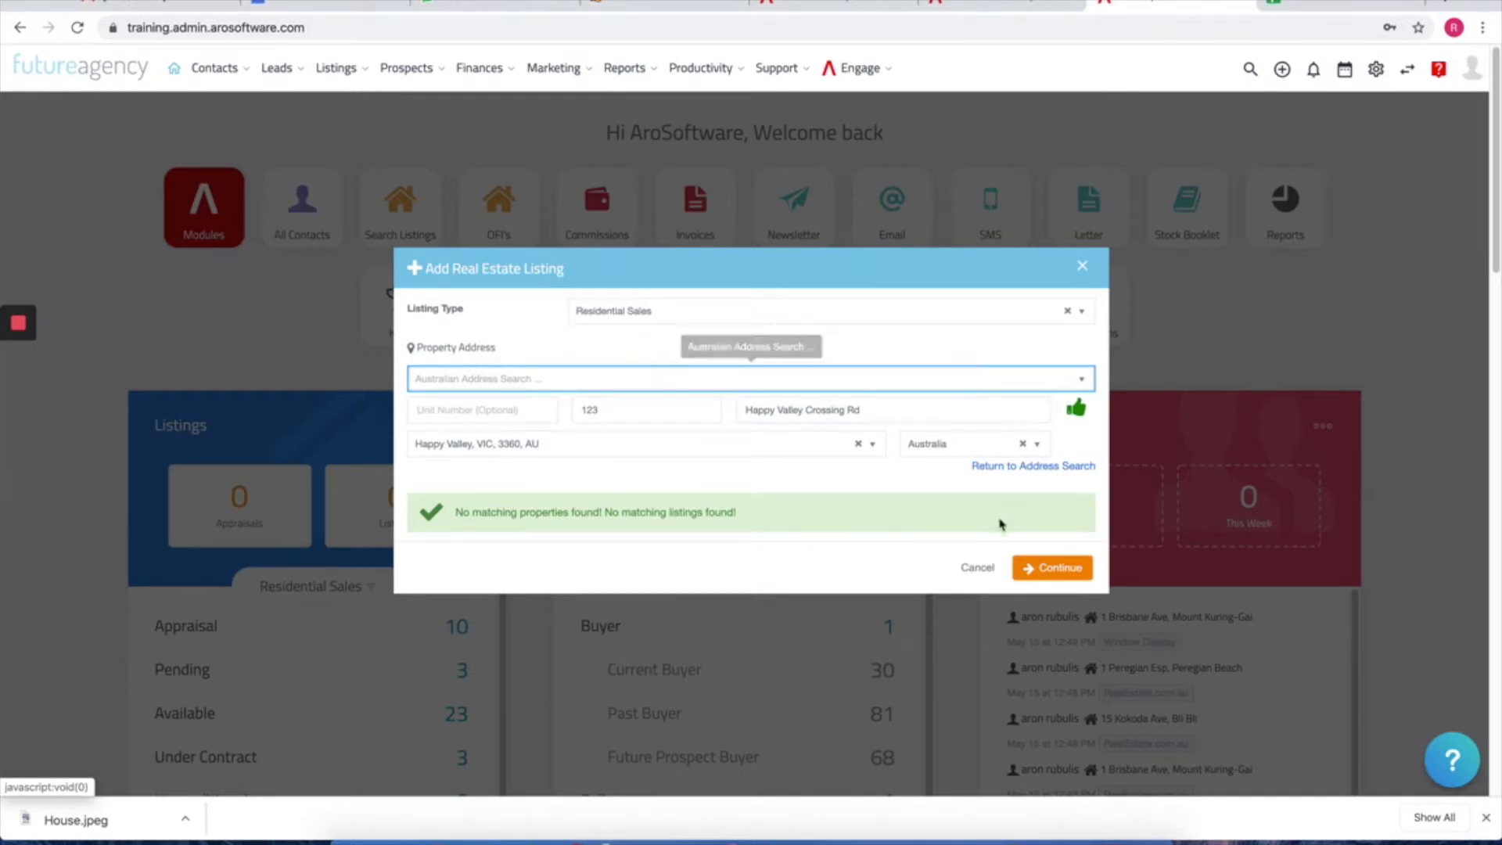
click(1032, 573)
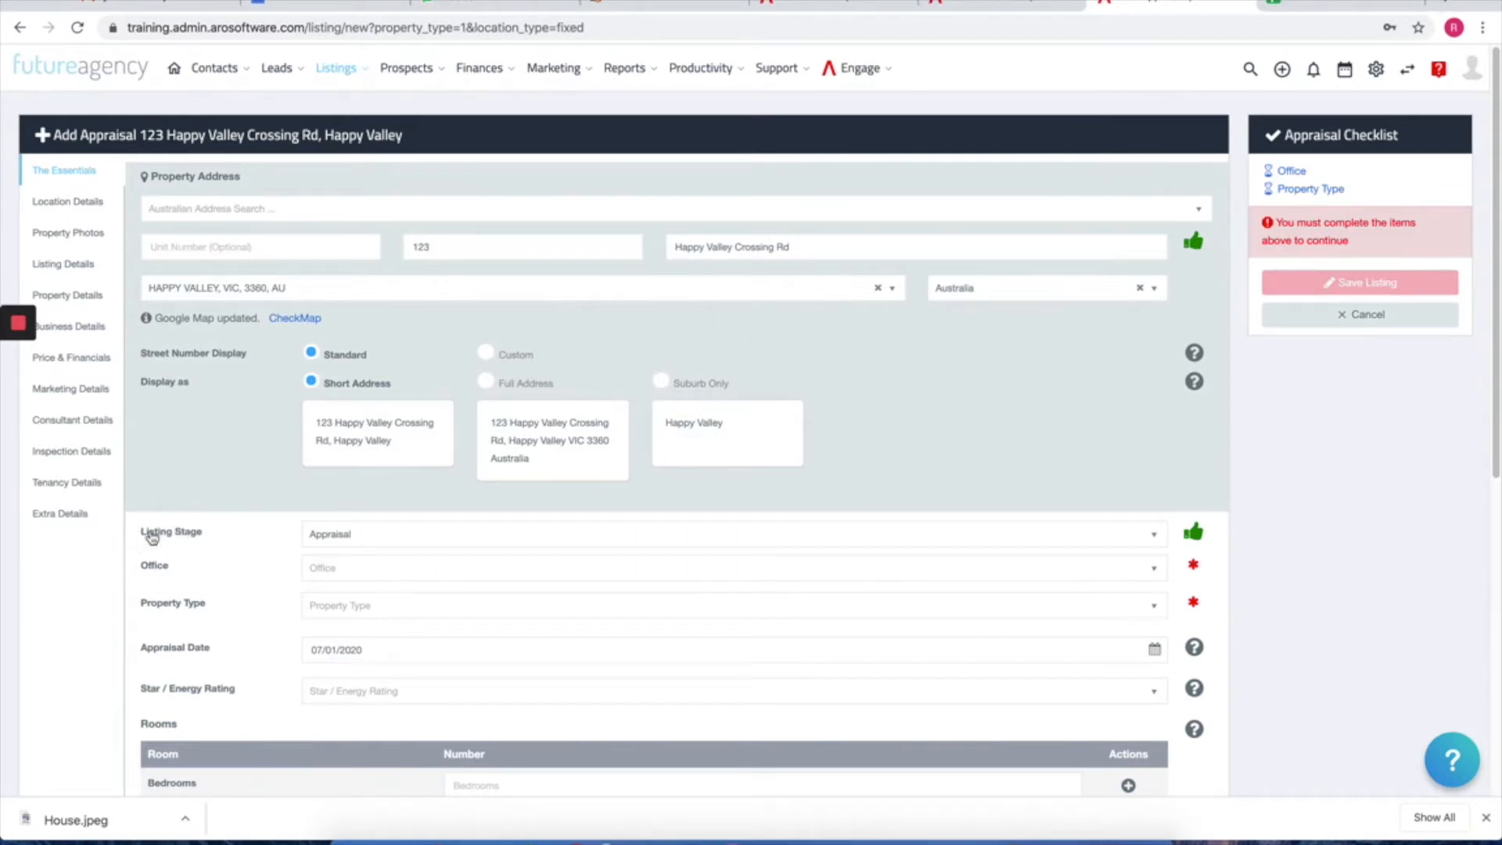
click(411, 535)
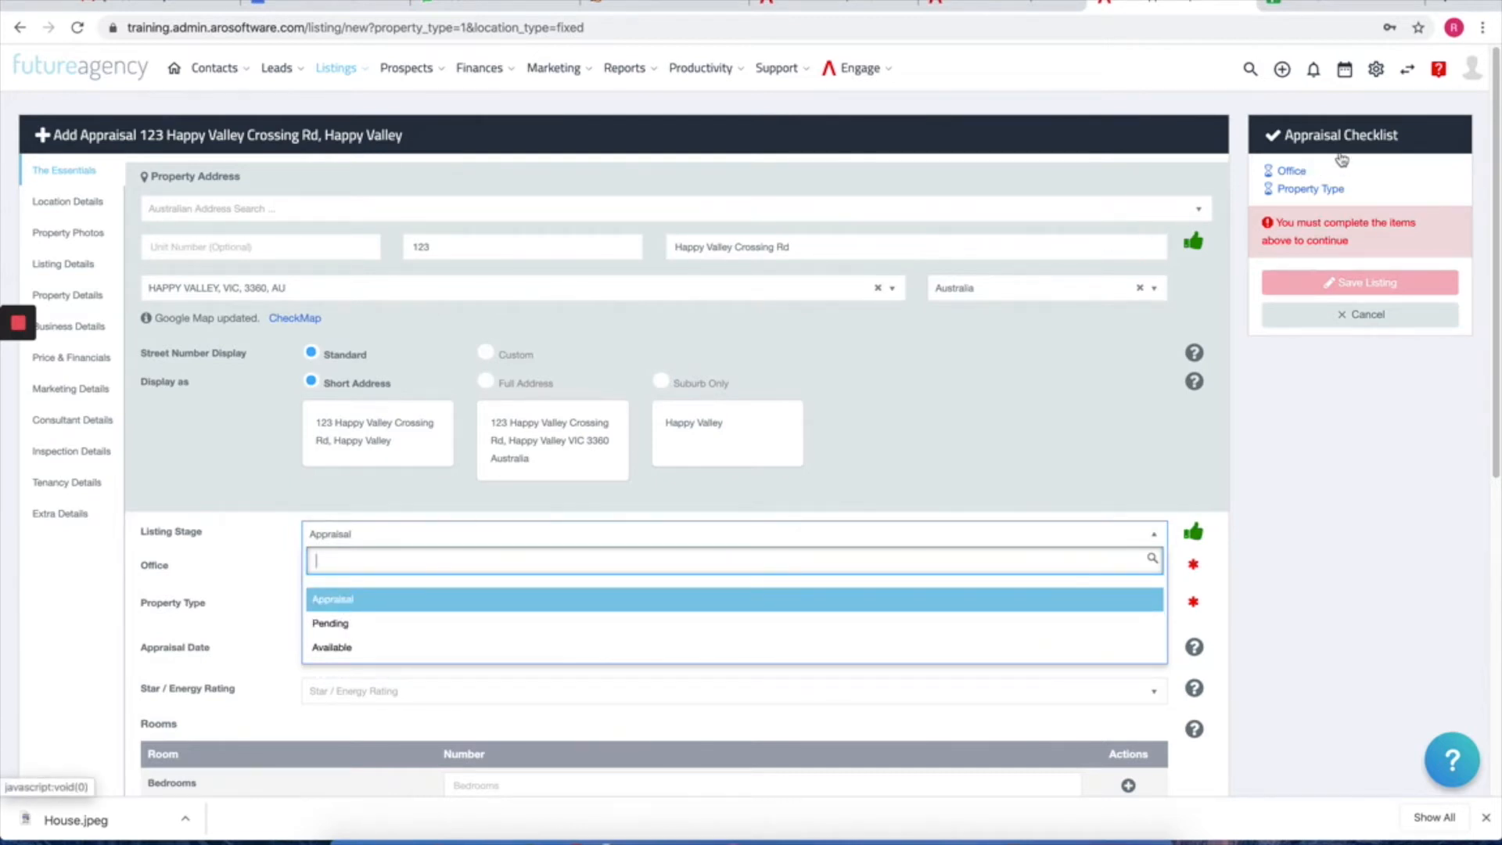
Step: Set the listing stage to Pending
click(1287, 174)
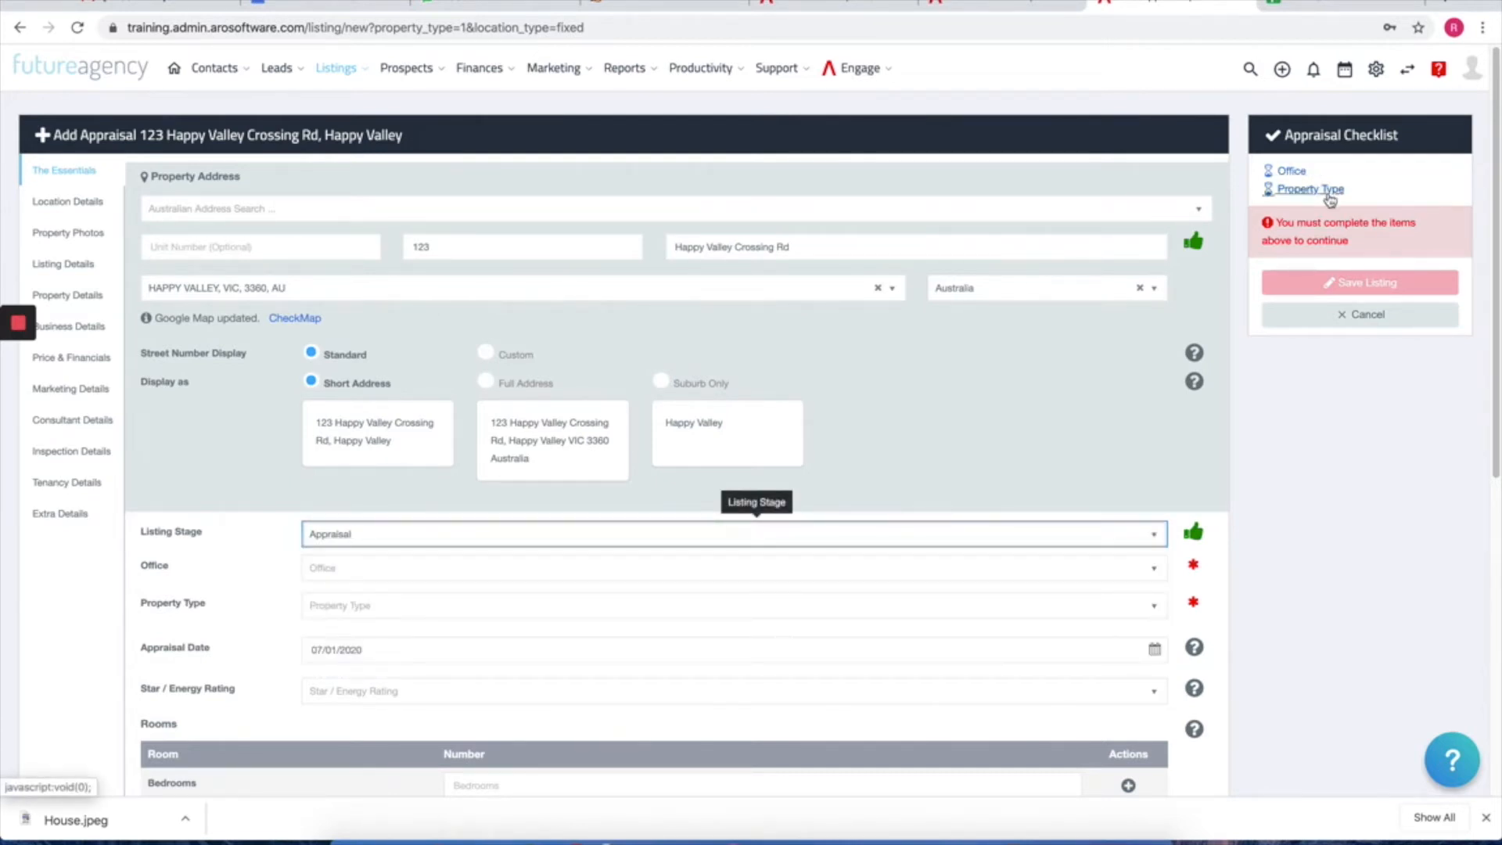
click(374, 538)
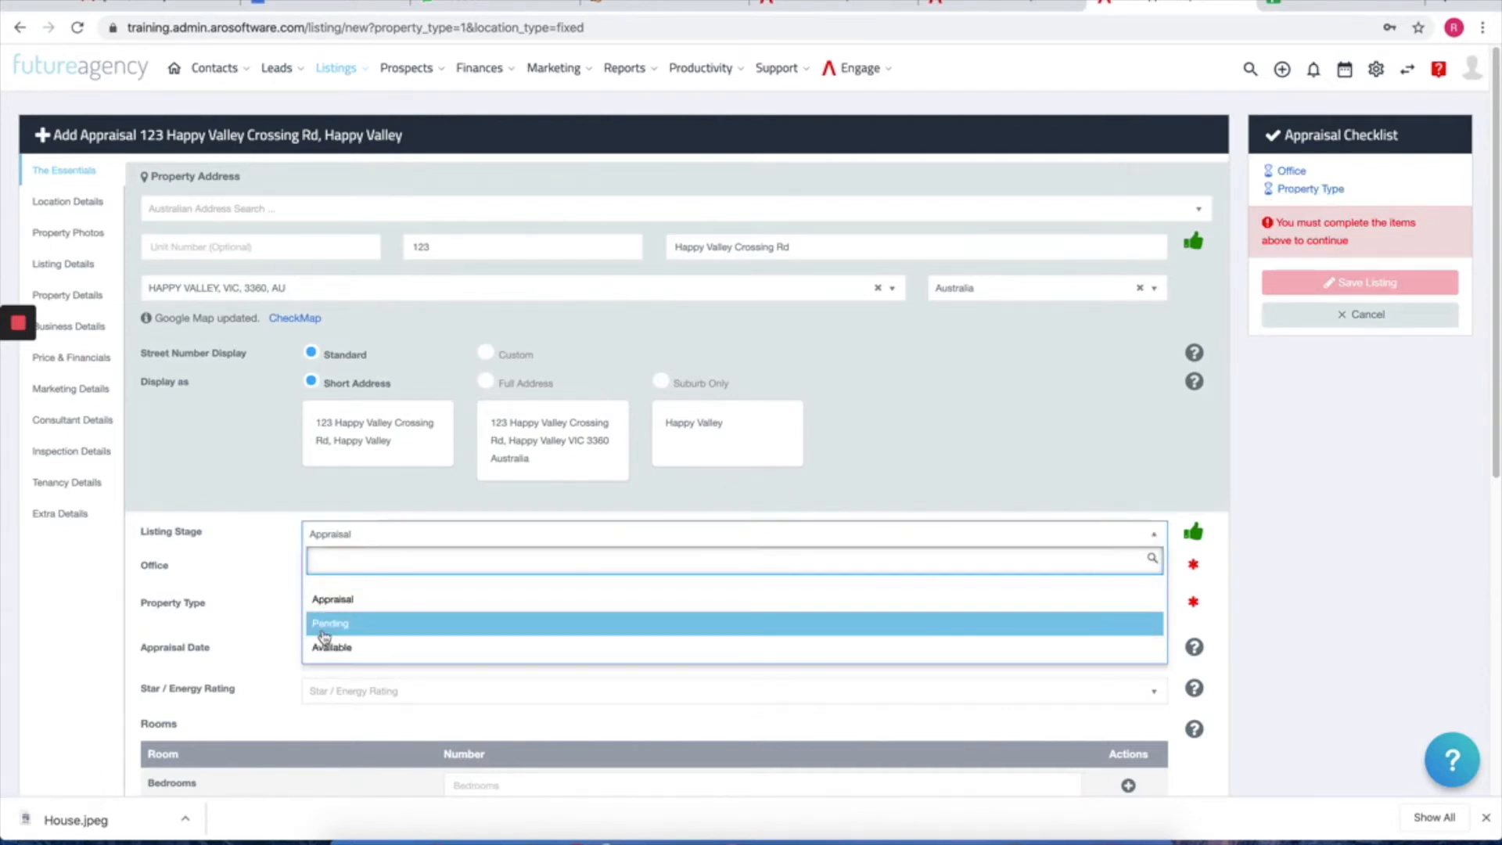
click(325, 626)
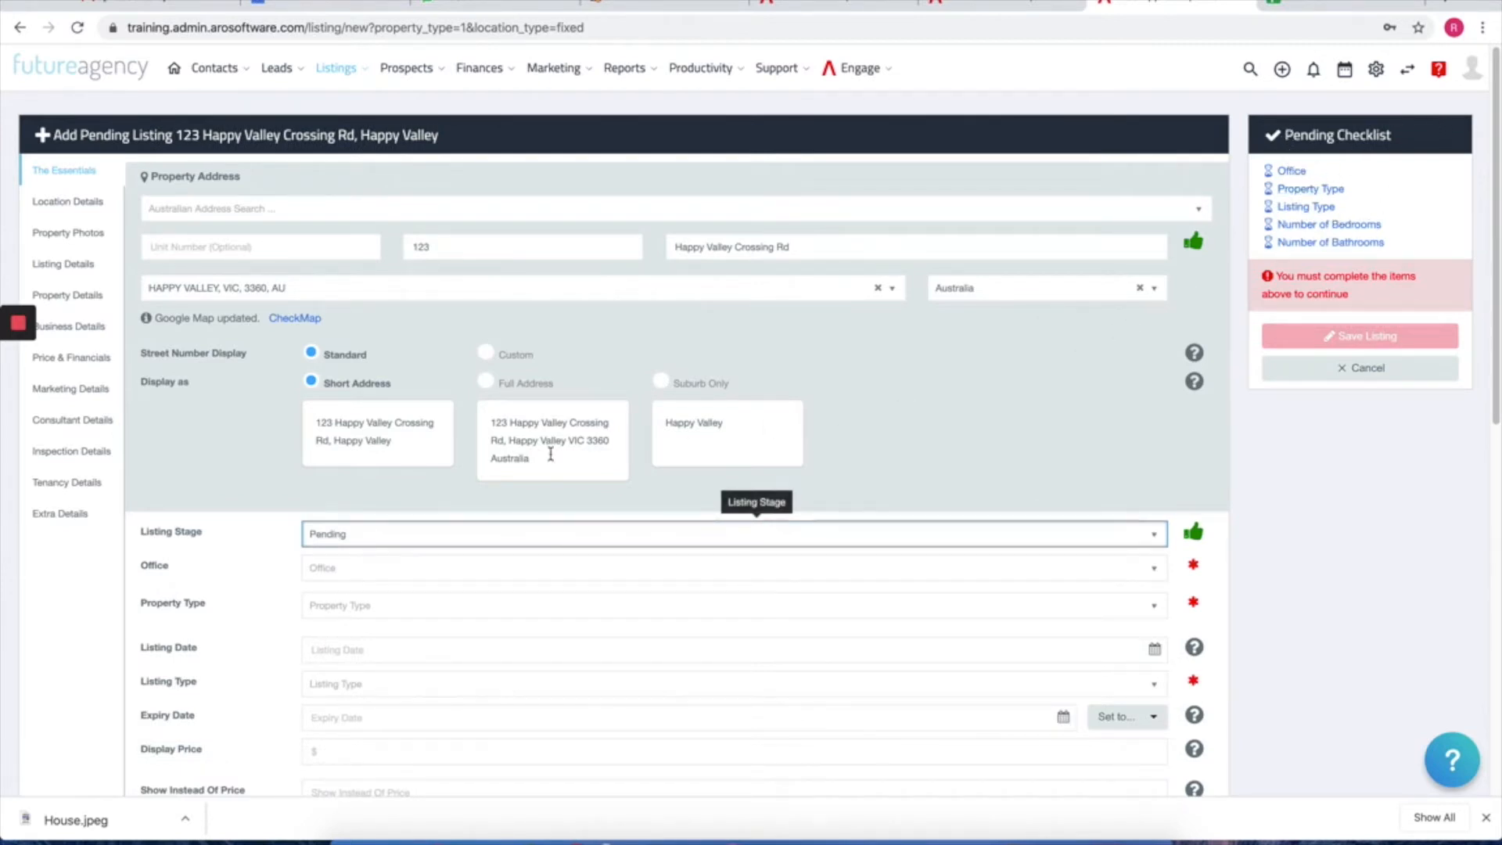
click(359, 540)
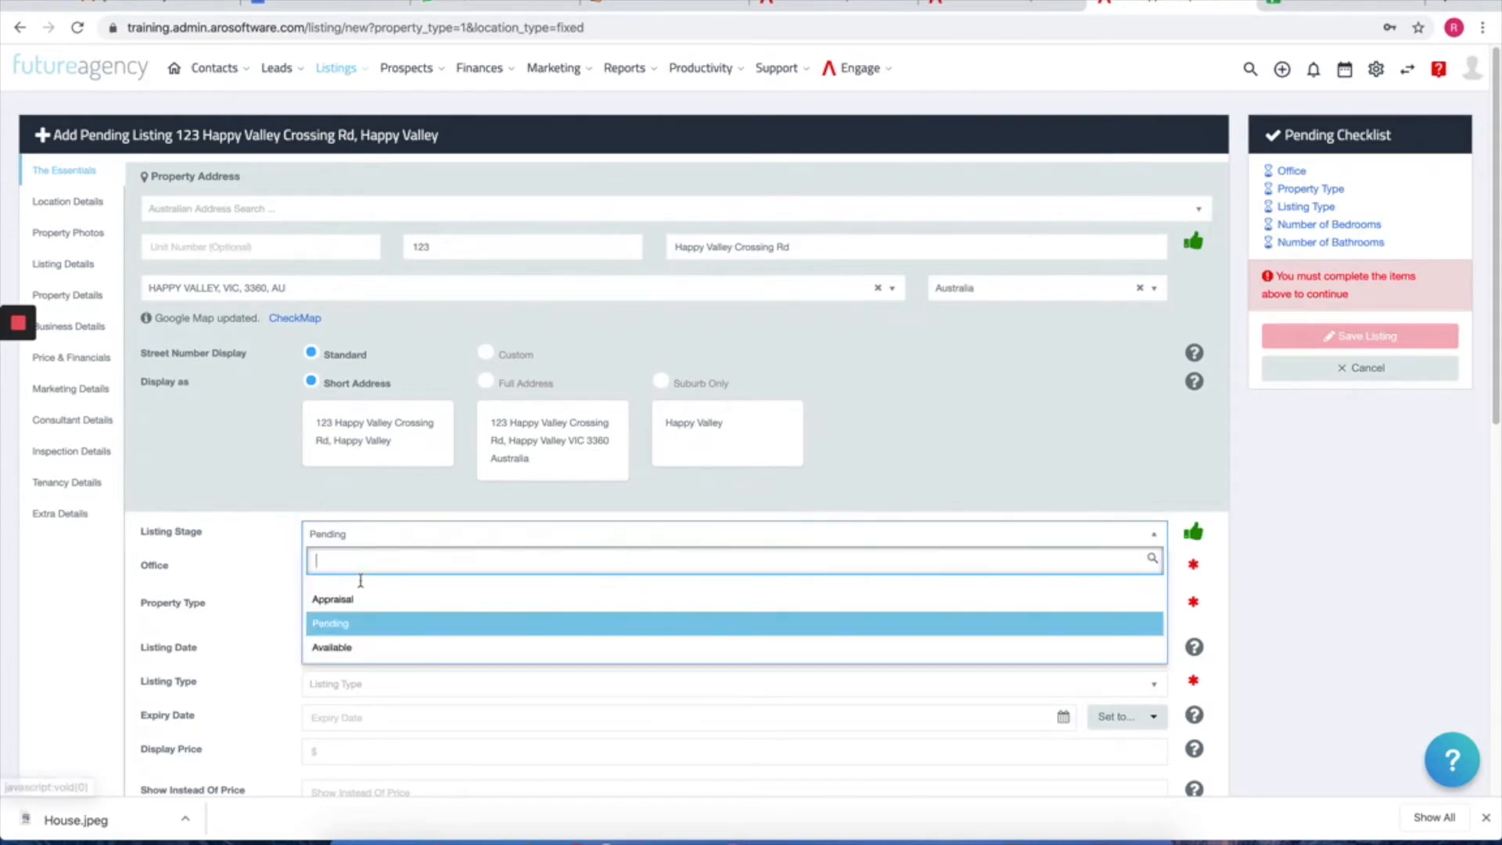
click(356, 649)
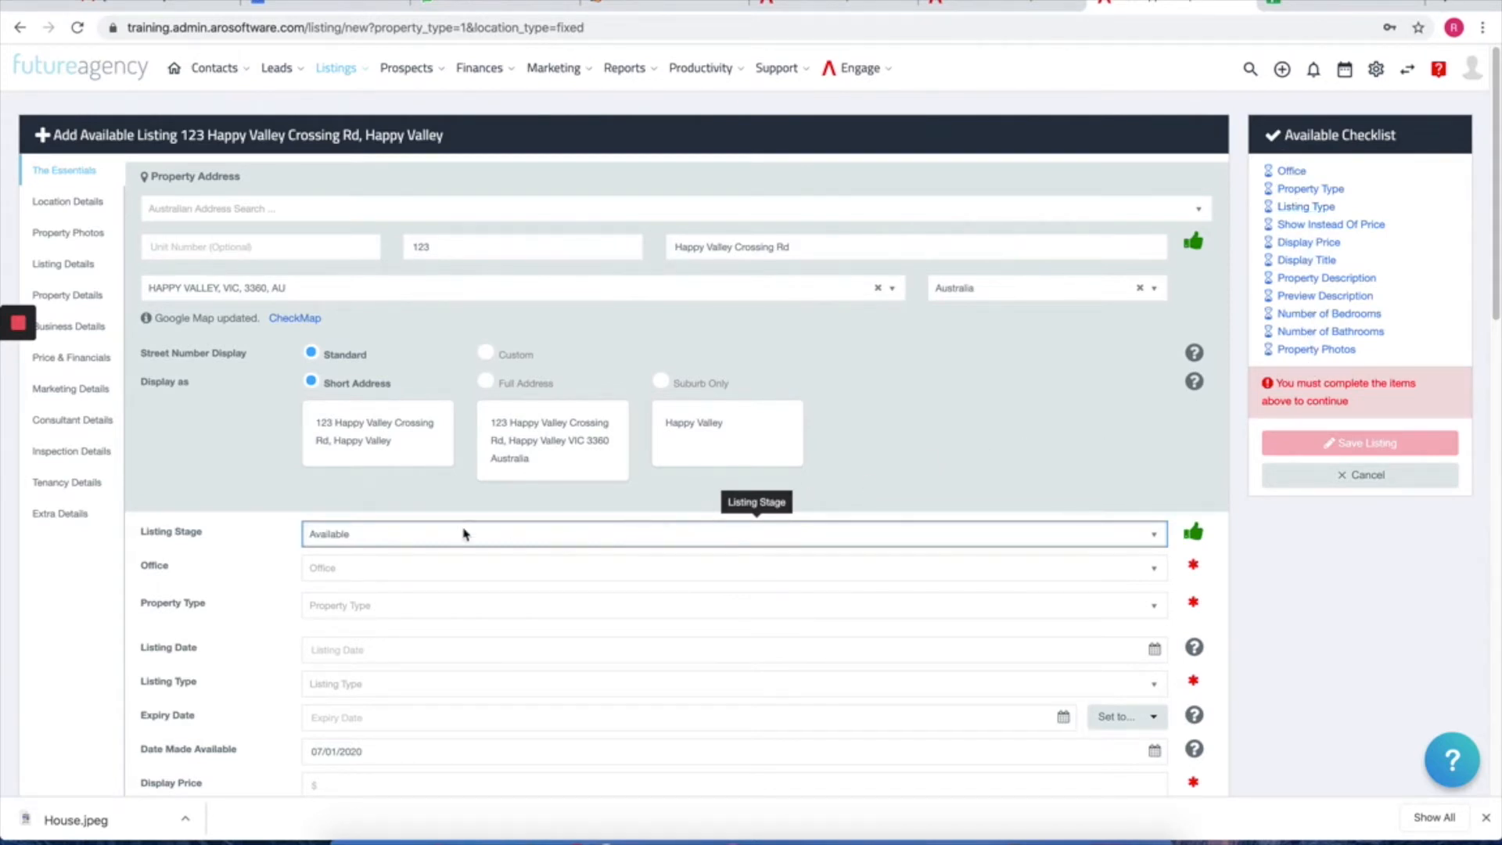
click(1149, 544)
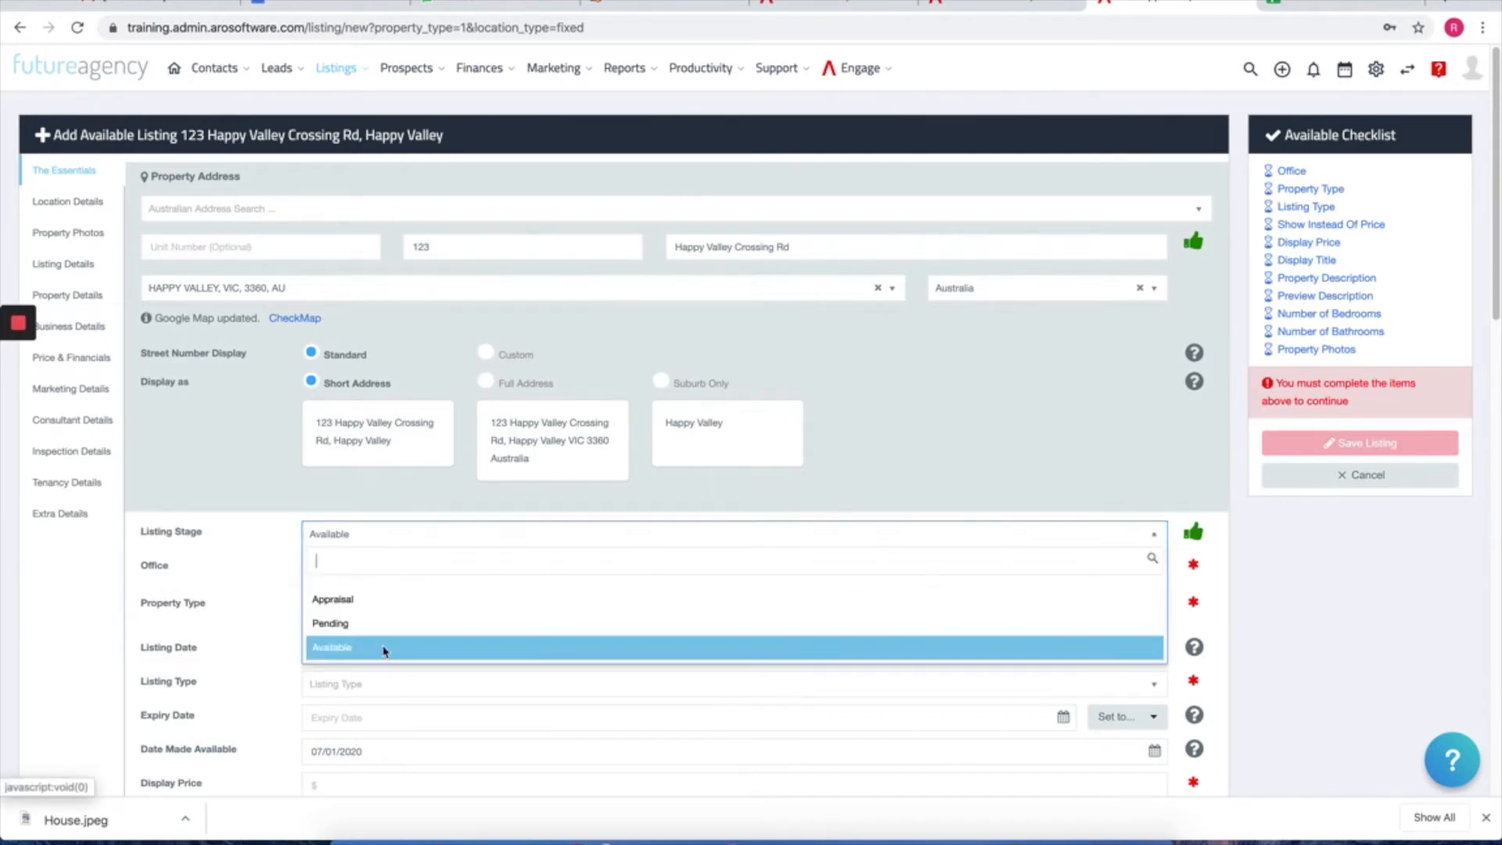
click(366, 543)
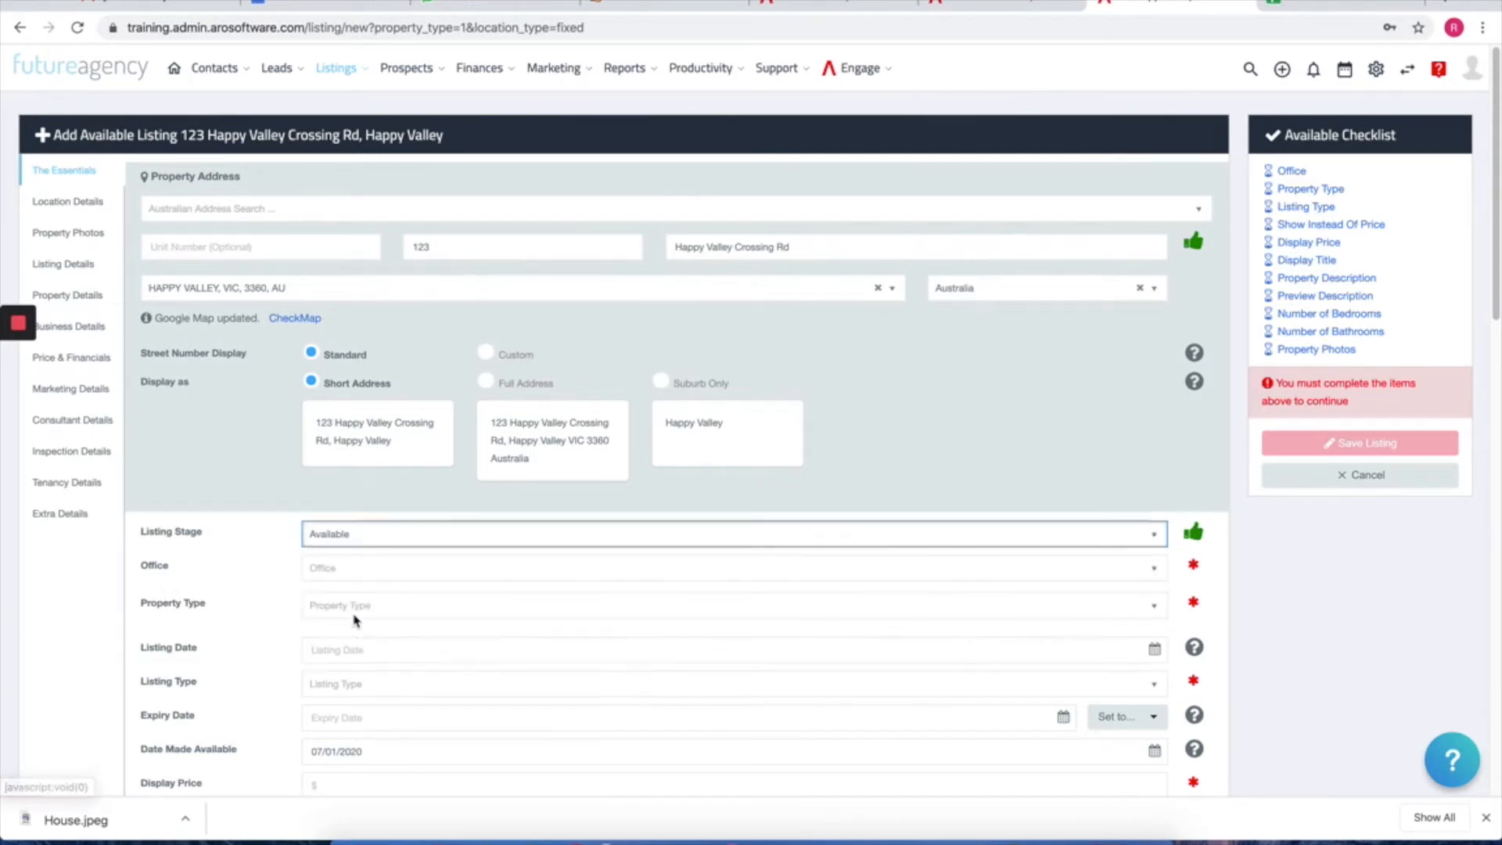
click(367, 546)
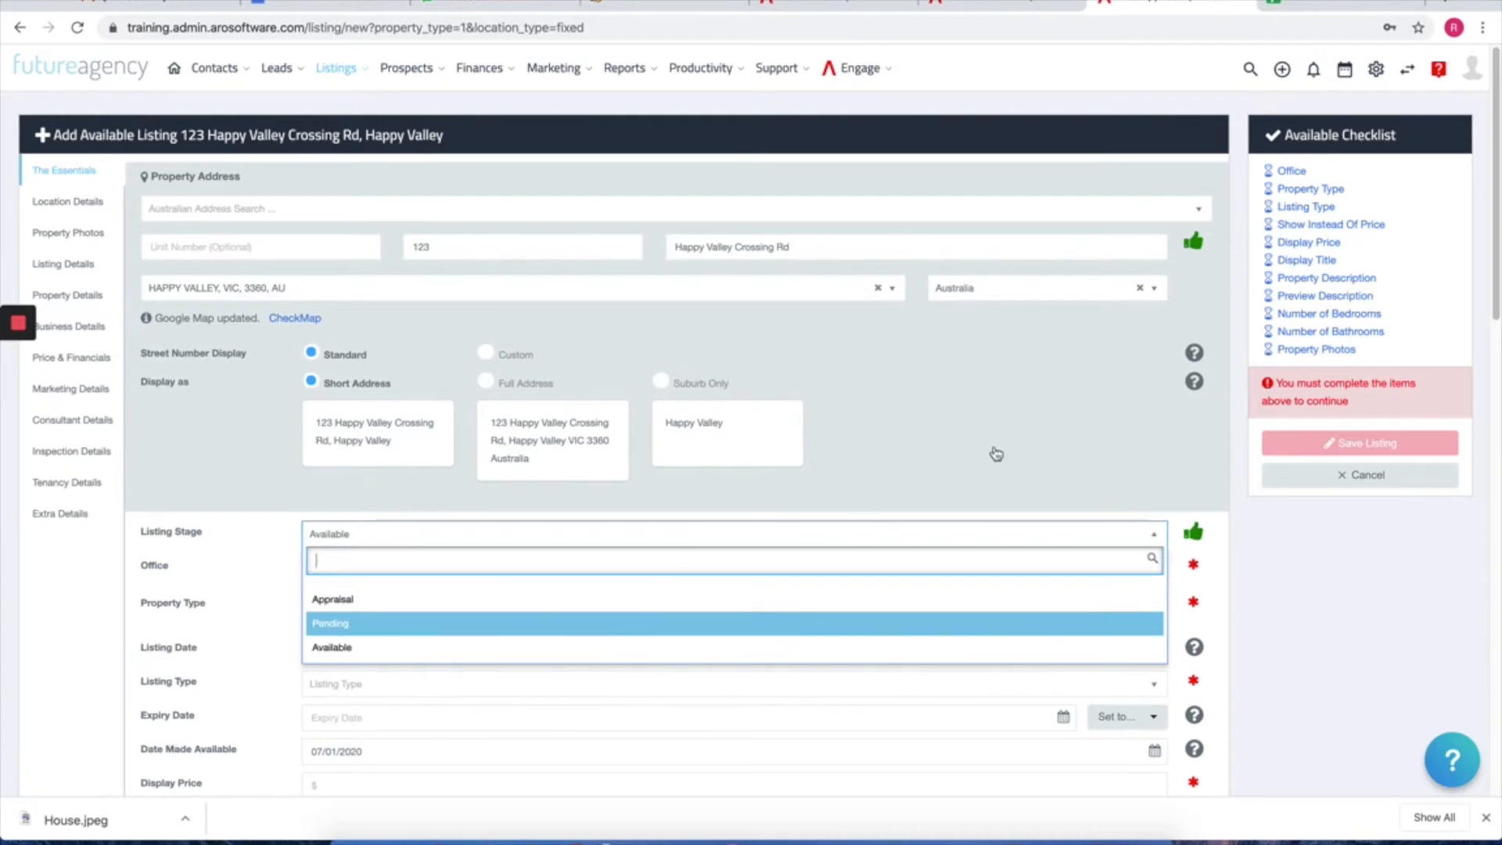
key(Return)
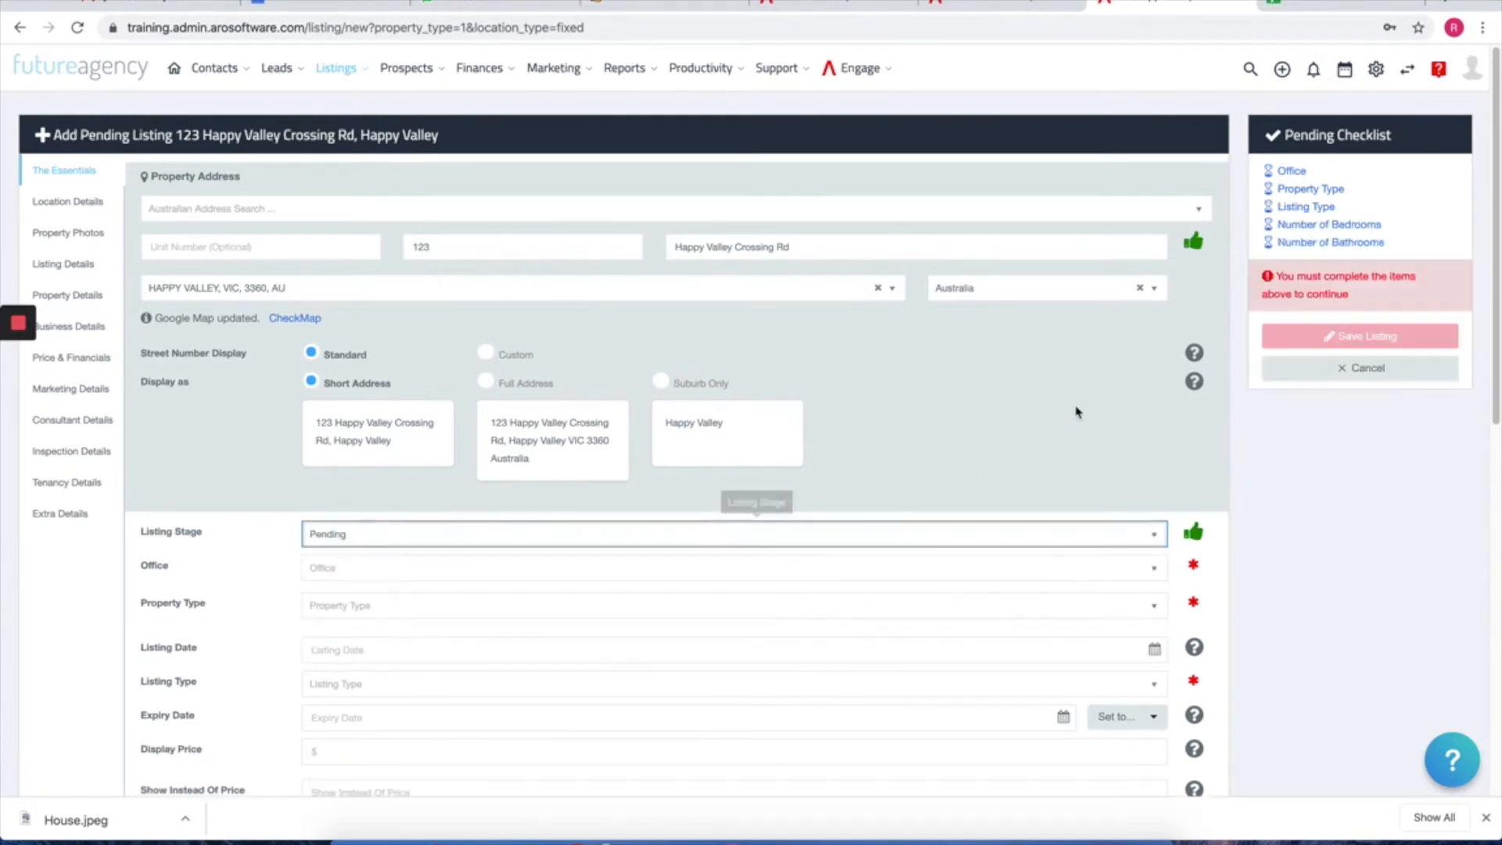
Step: Set the office to Coolum Beach and the property type to Residential Sales
click(1289, 172)
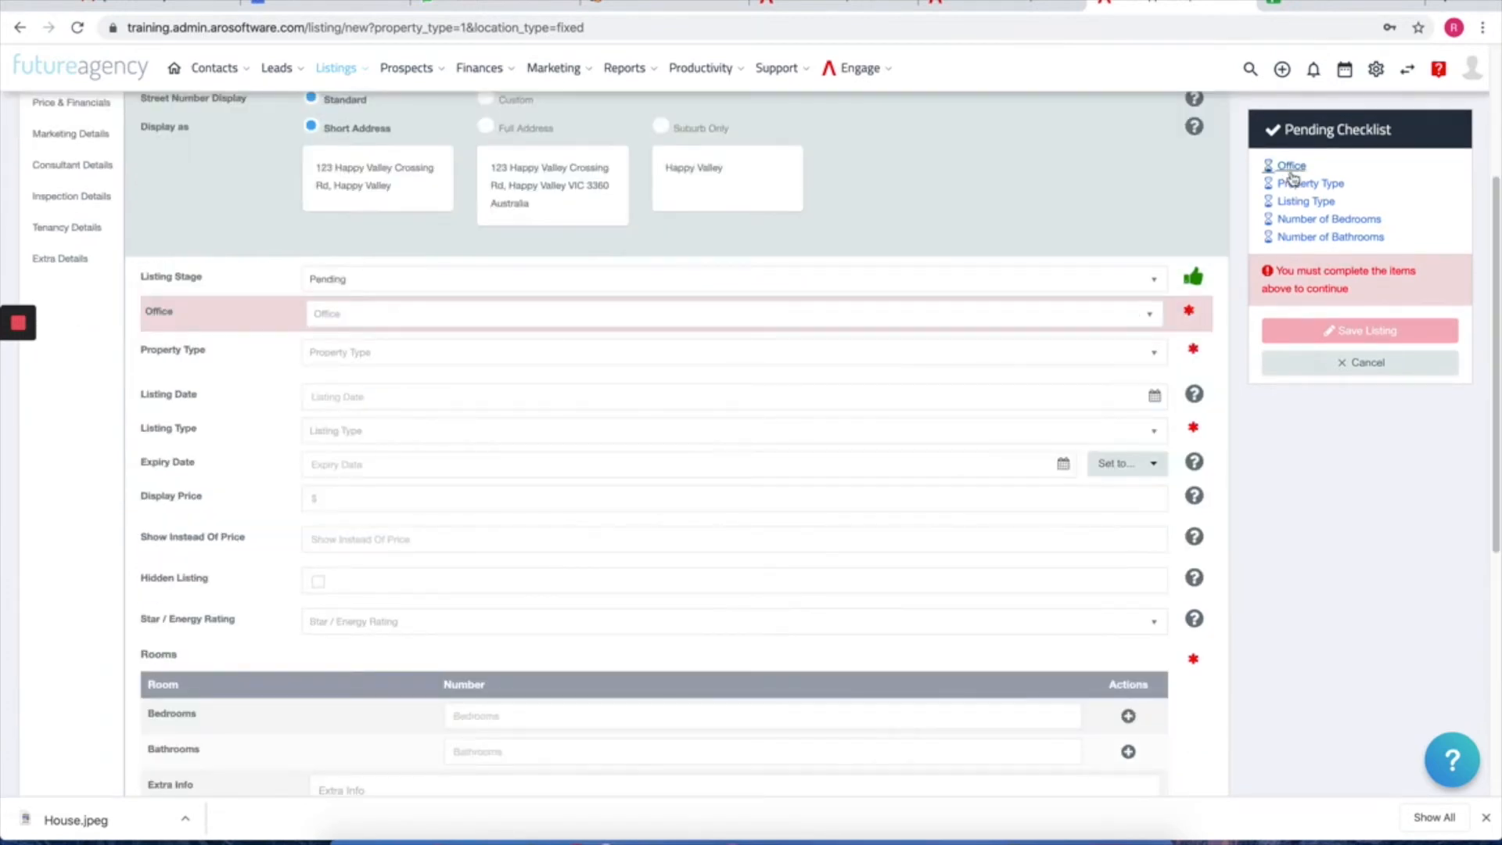
click(380, 327)
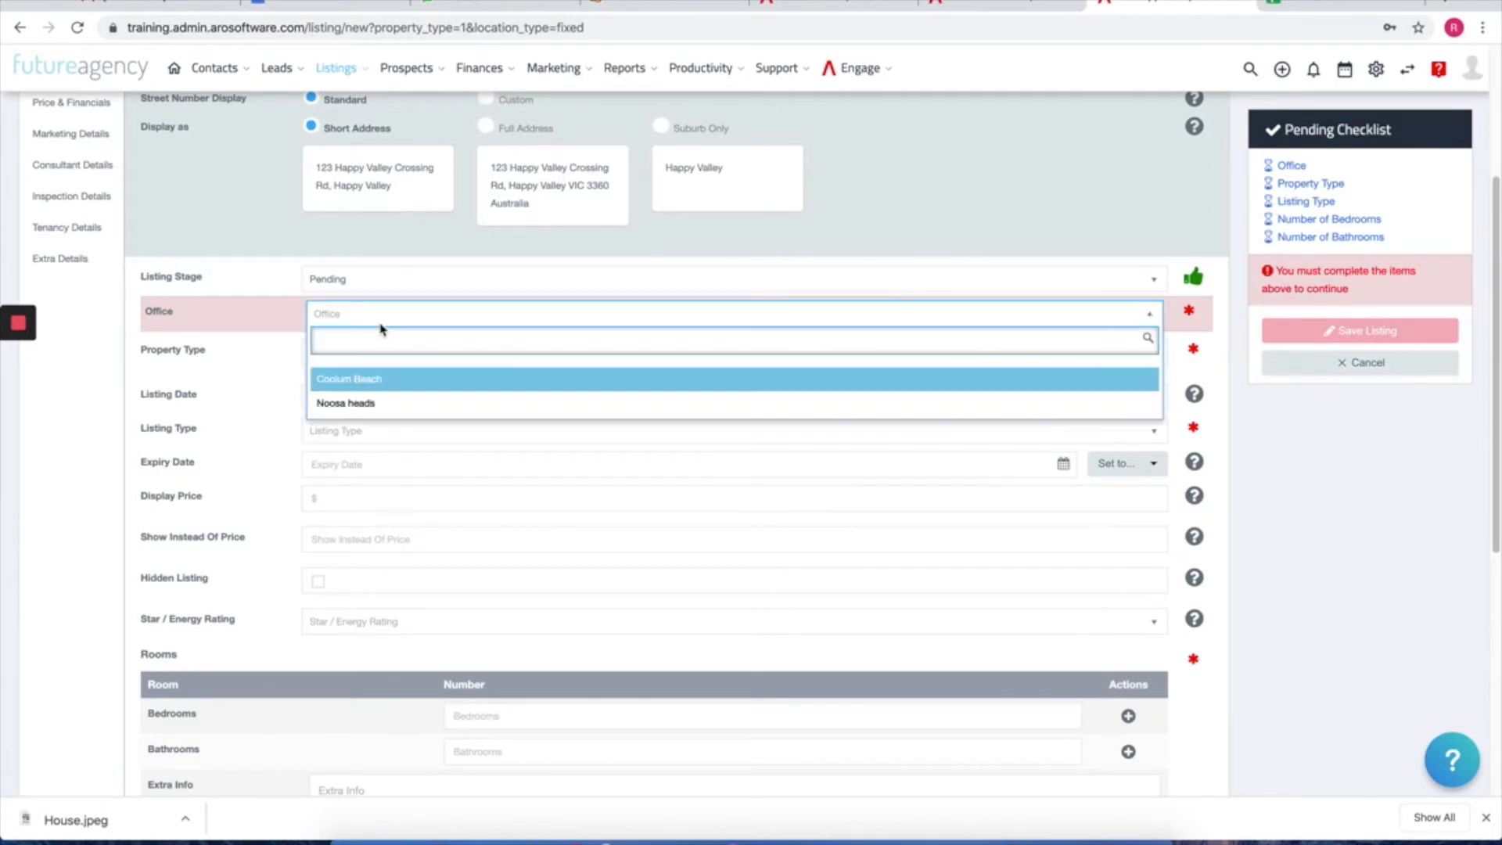
click(369, 381)
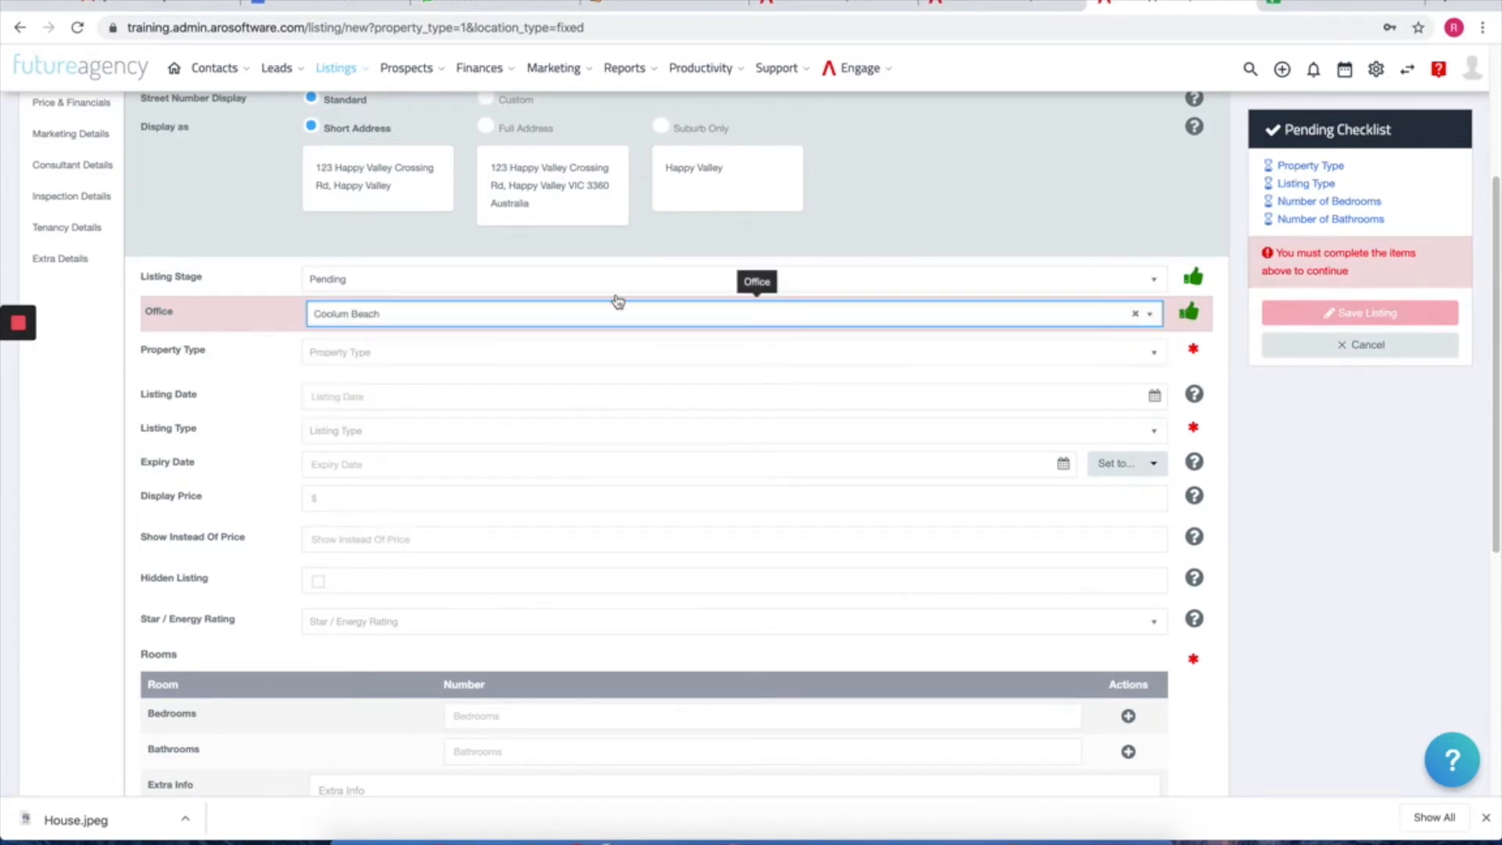
click(1311, 167)
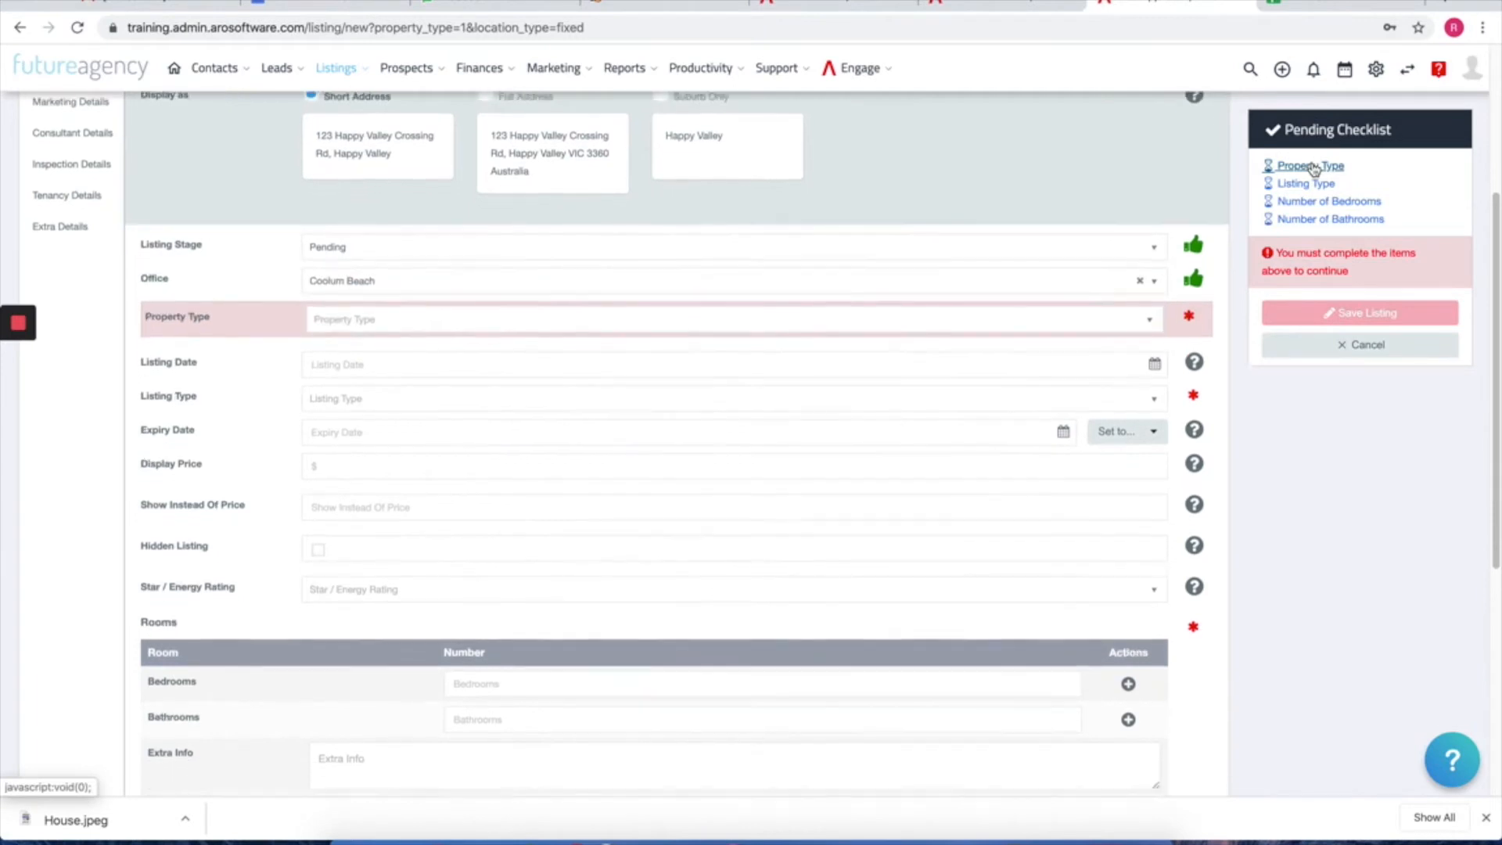
click(452, 316)
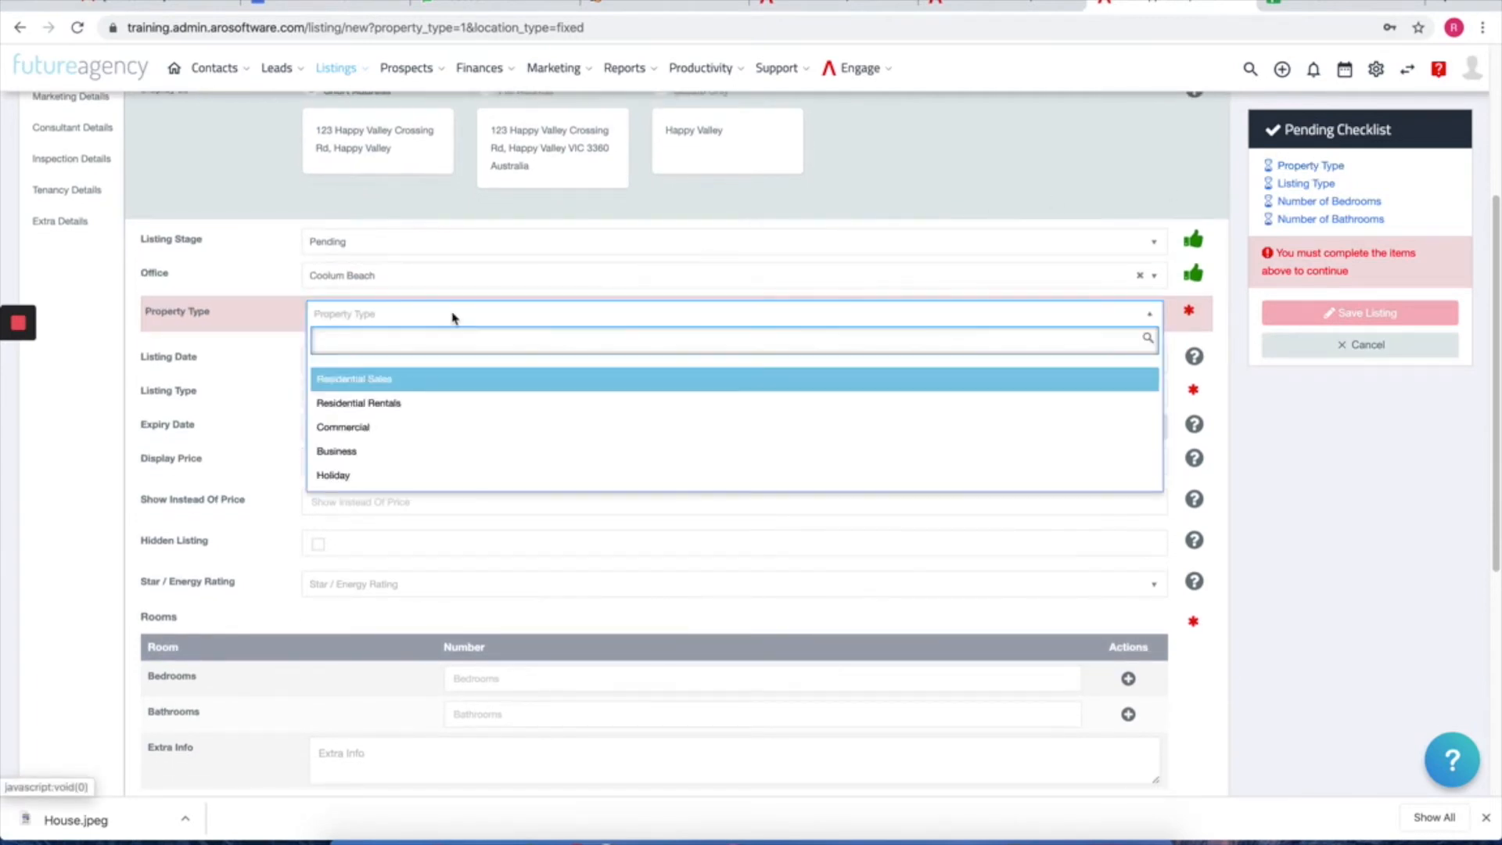
click(351, 384)
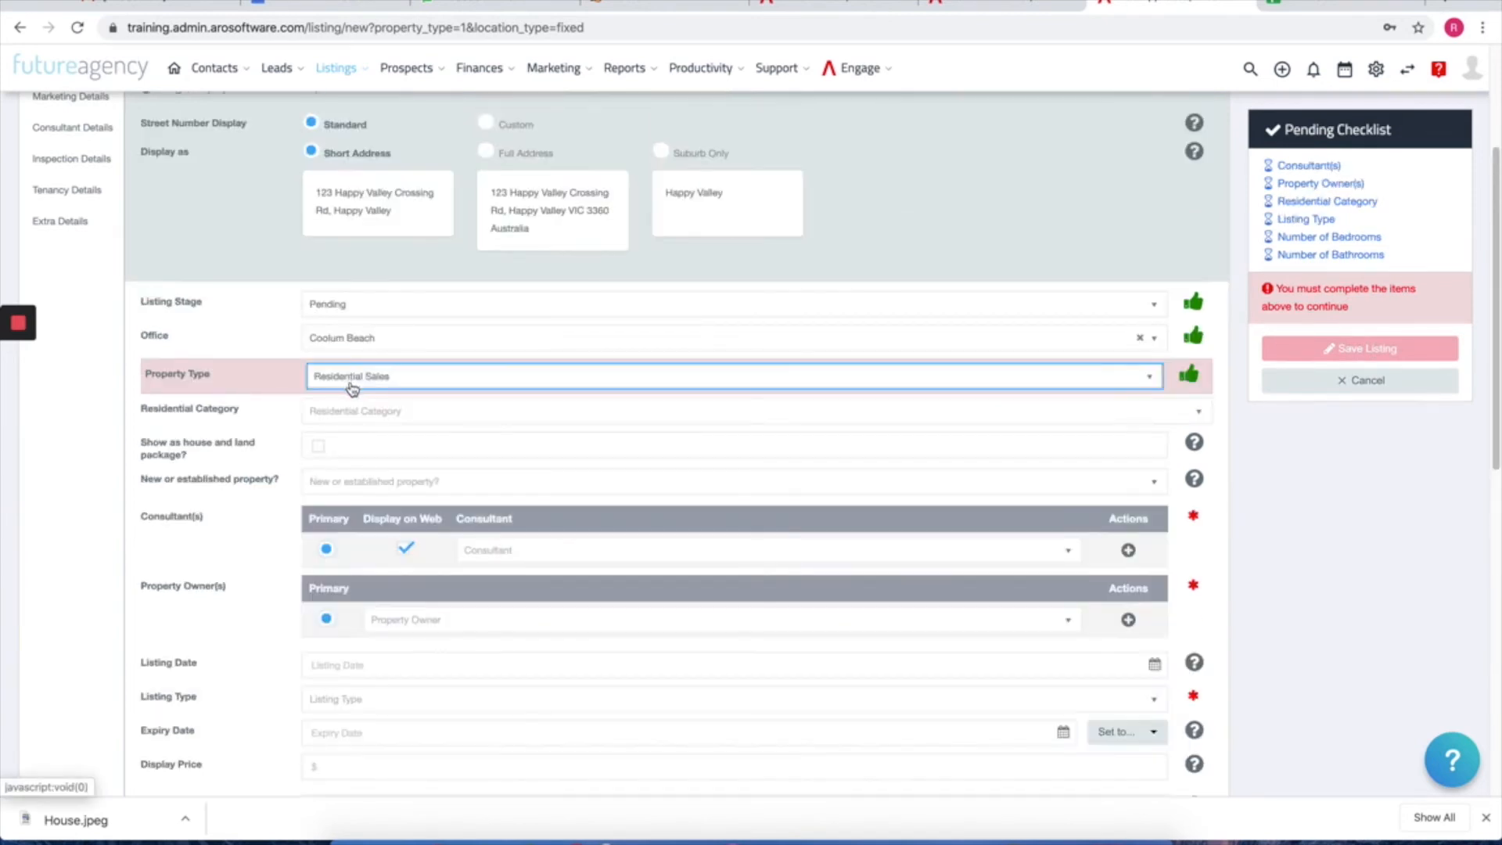
Step: Assign the first consultant in the list as the listing's primary consultant
click(1309, 166)
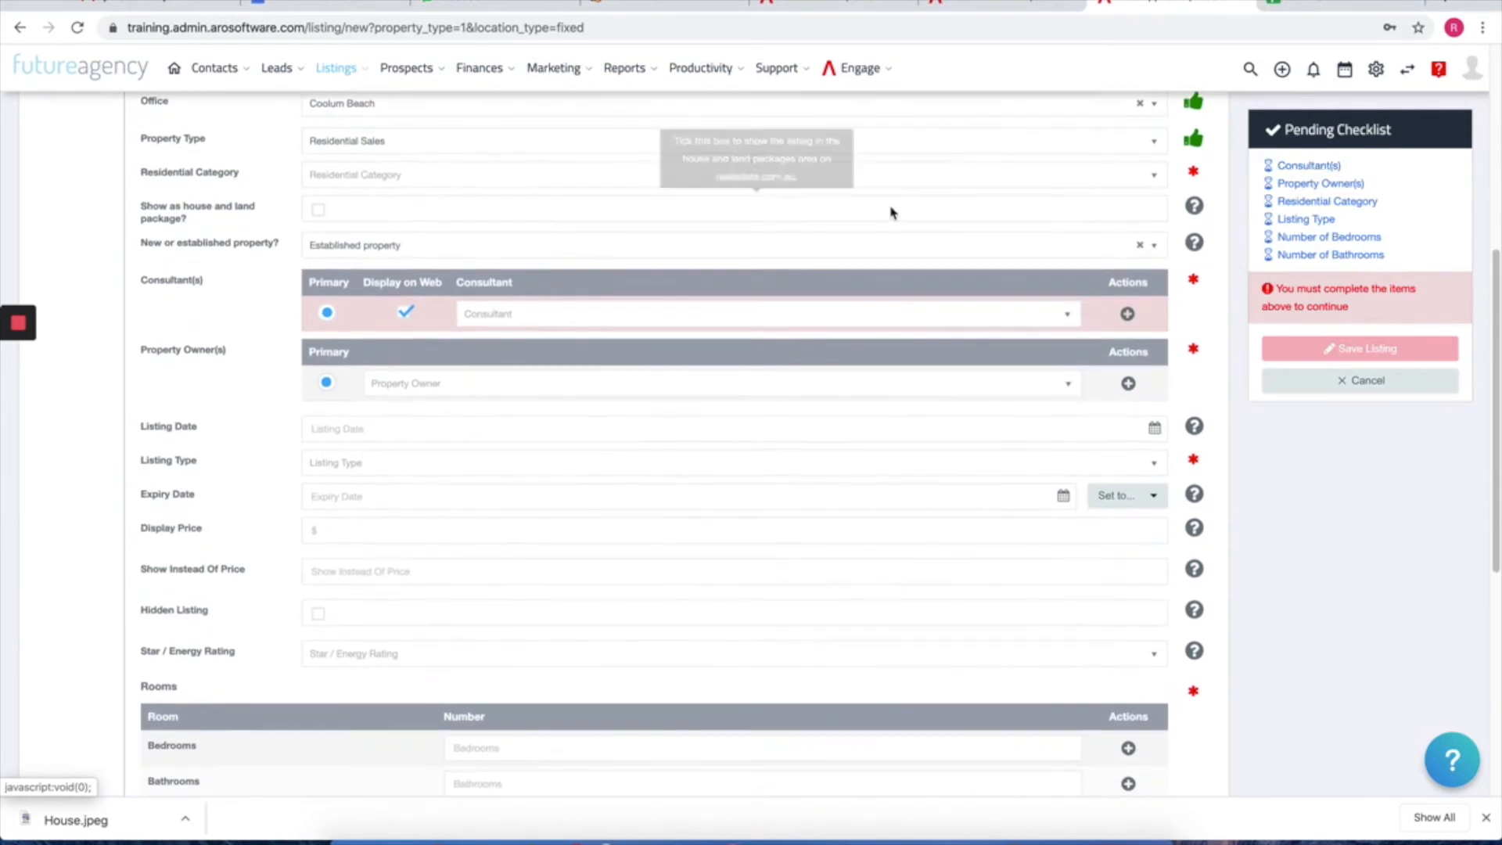
click(563, 327)
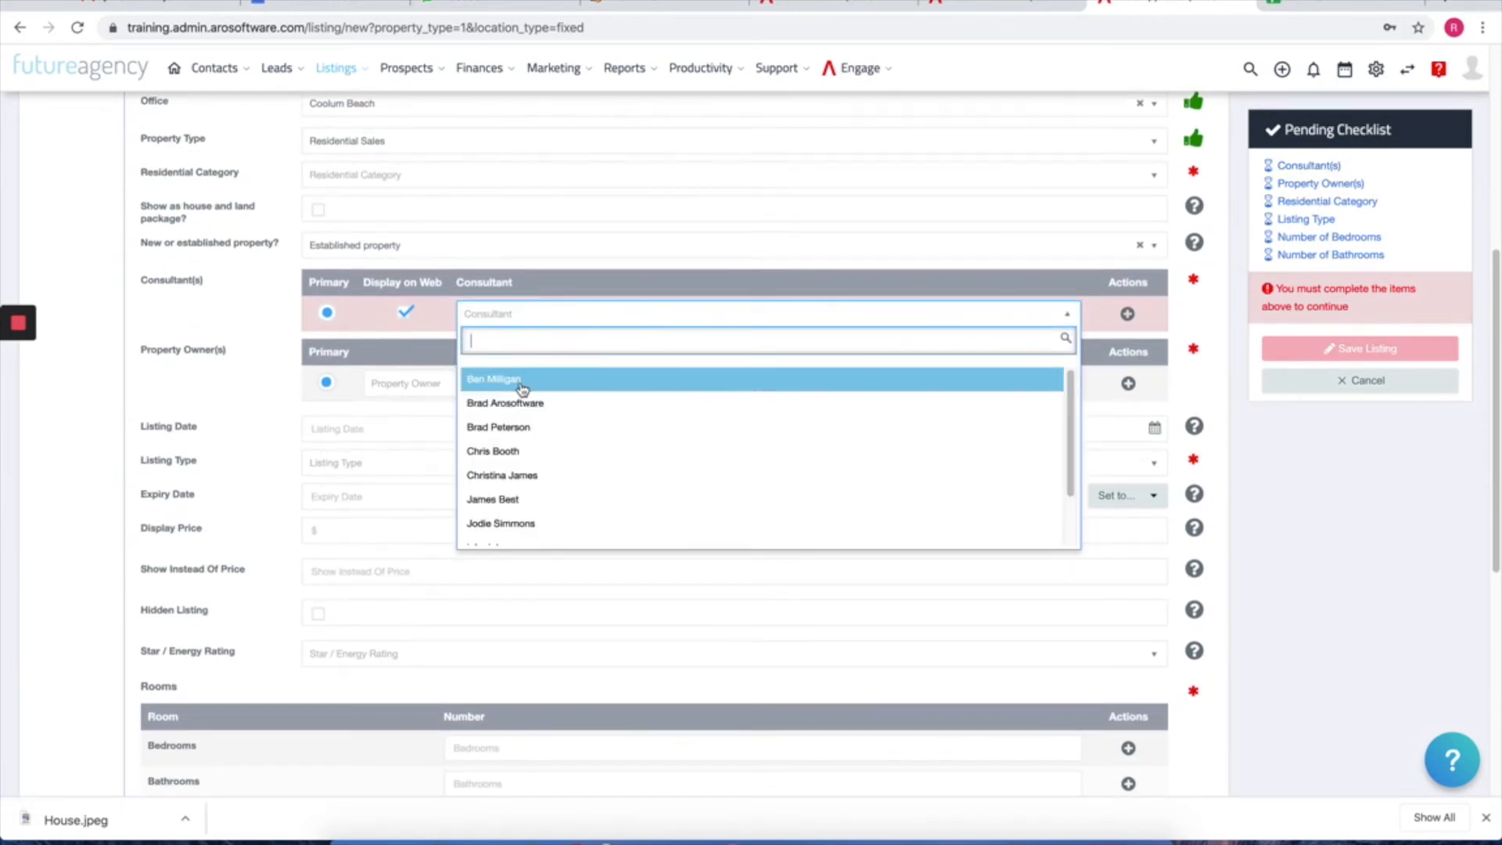
click(596, 372)
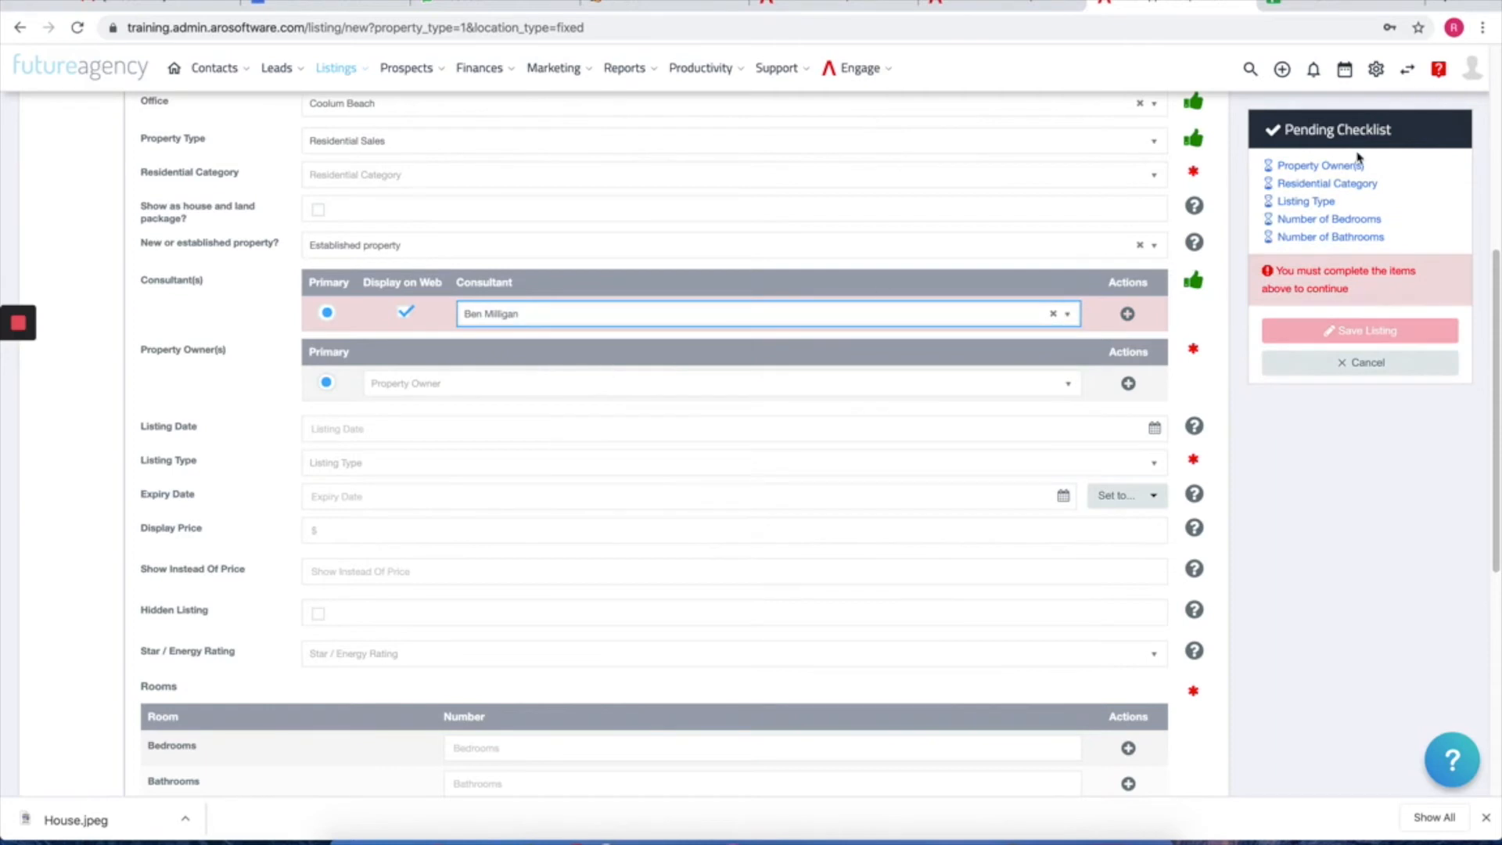
Step: Search the contacts and set the matching contact as property owner
scroll(469, 344, down, 1)
click(464, 324)
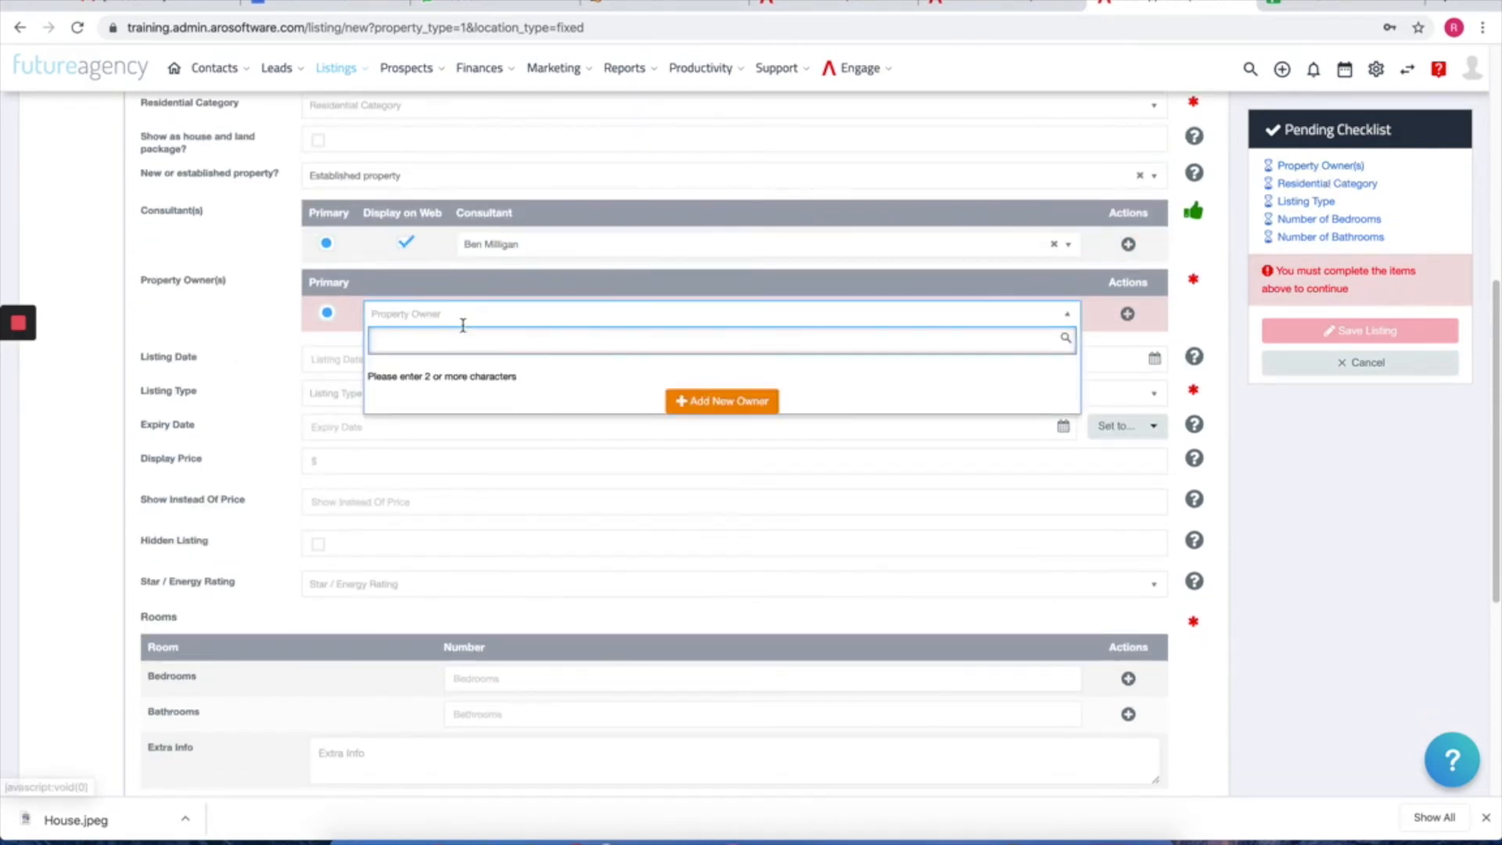
text(john)
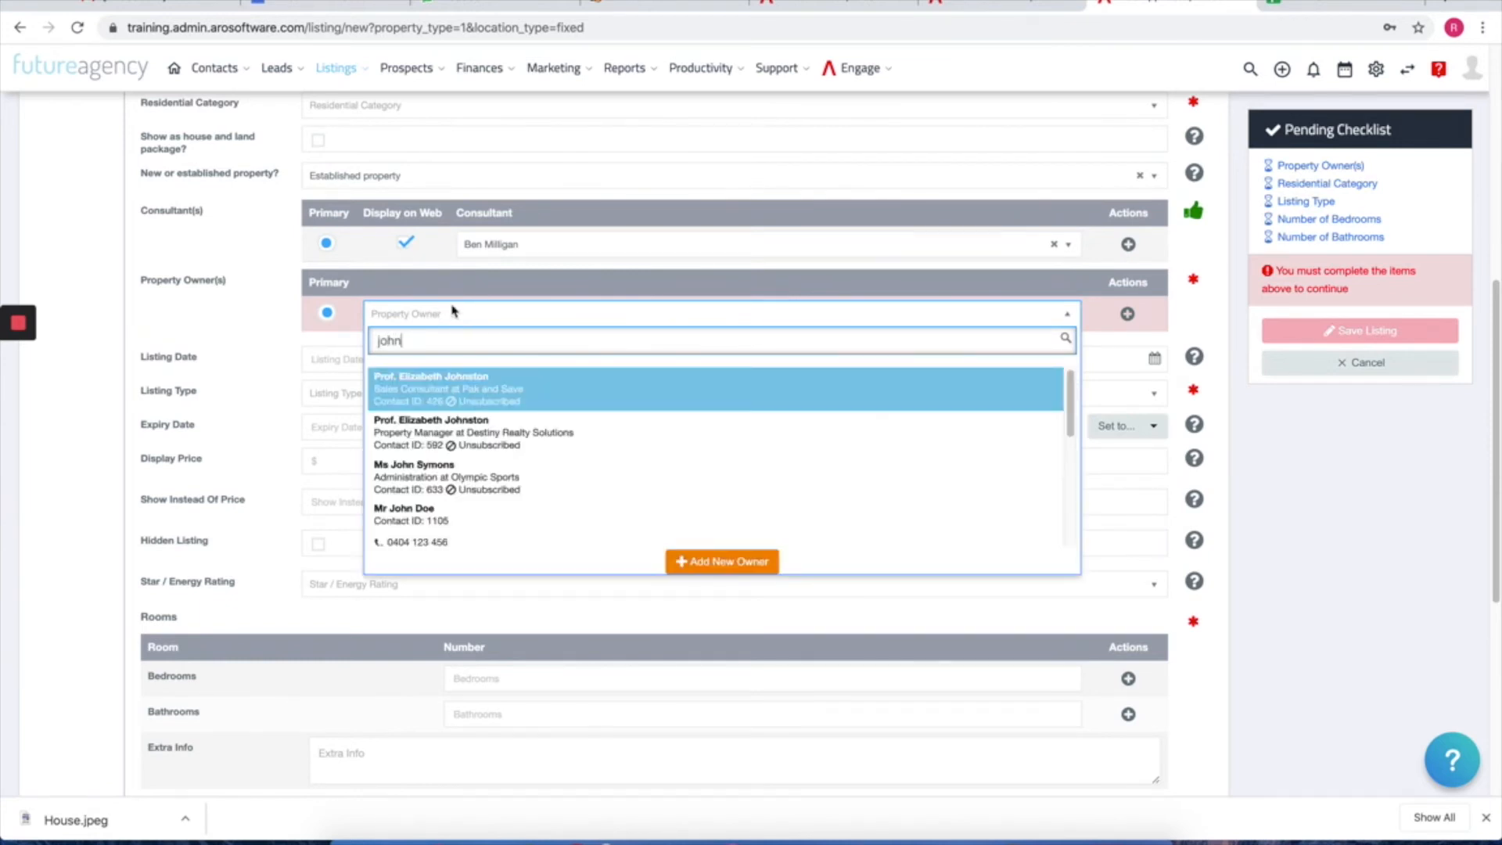
click(425, 513)
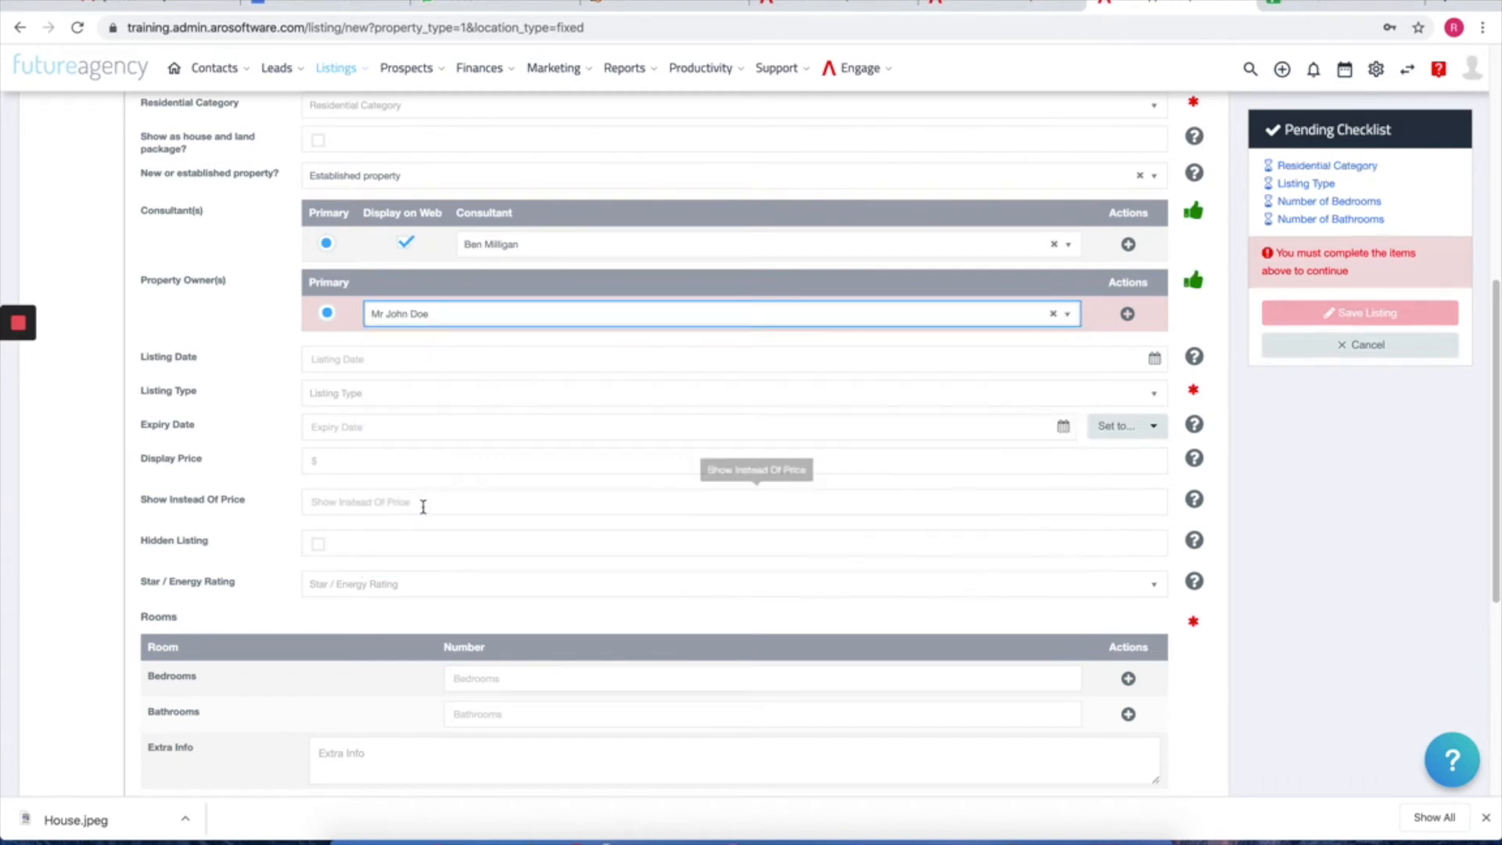
click(1297, 167)
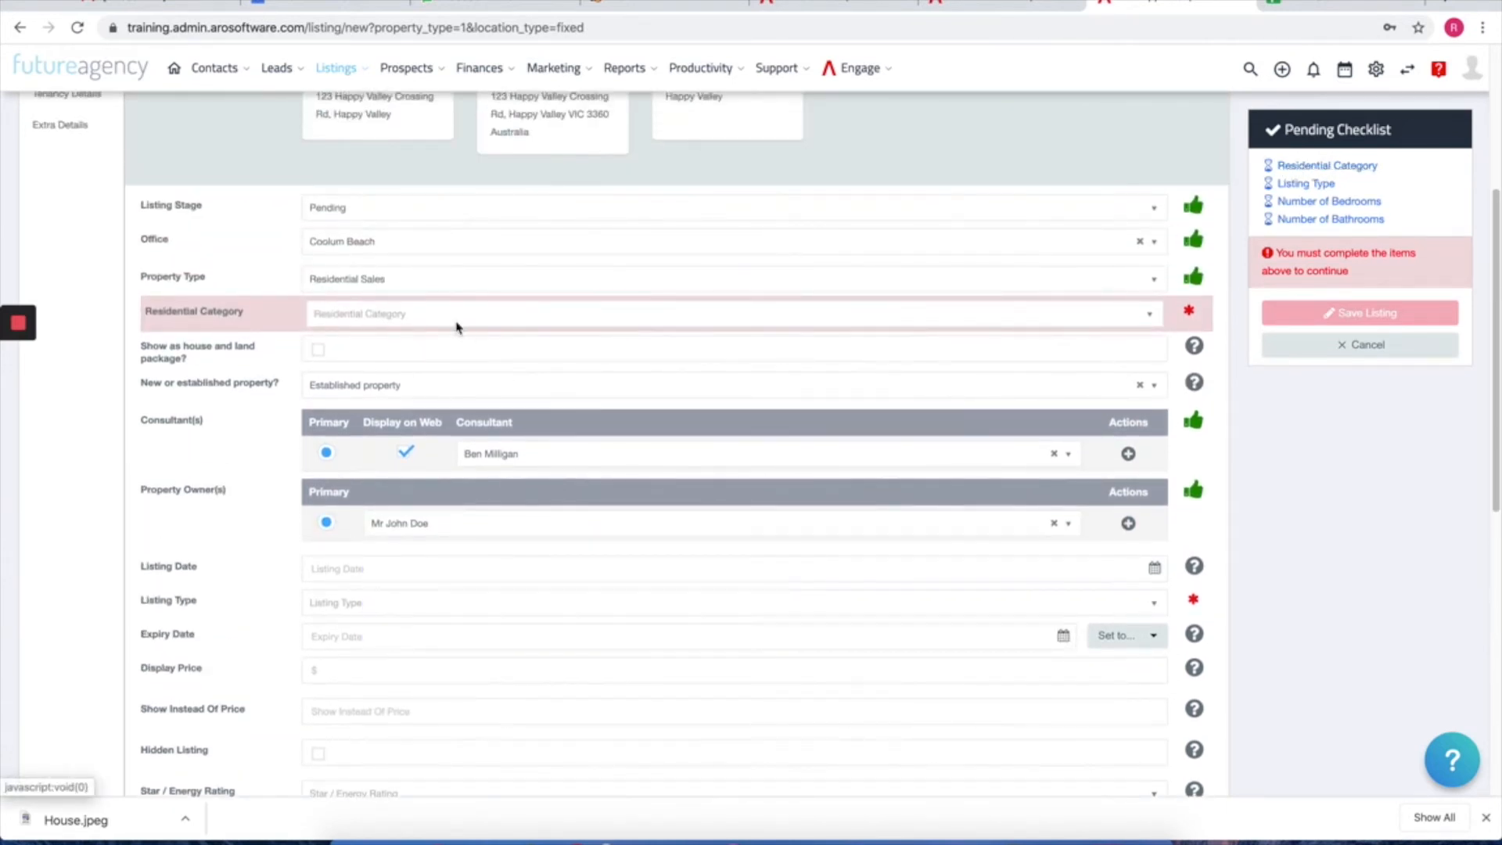
Step: Set the residential category to House and the listing type to Exclusive
click(457, 313)
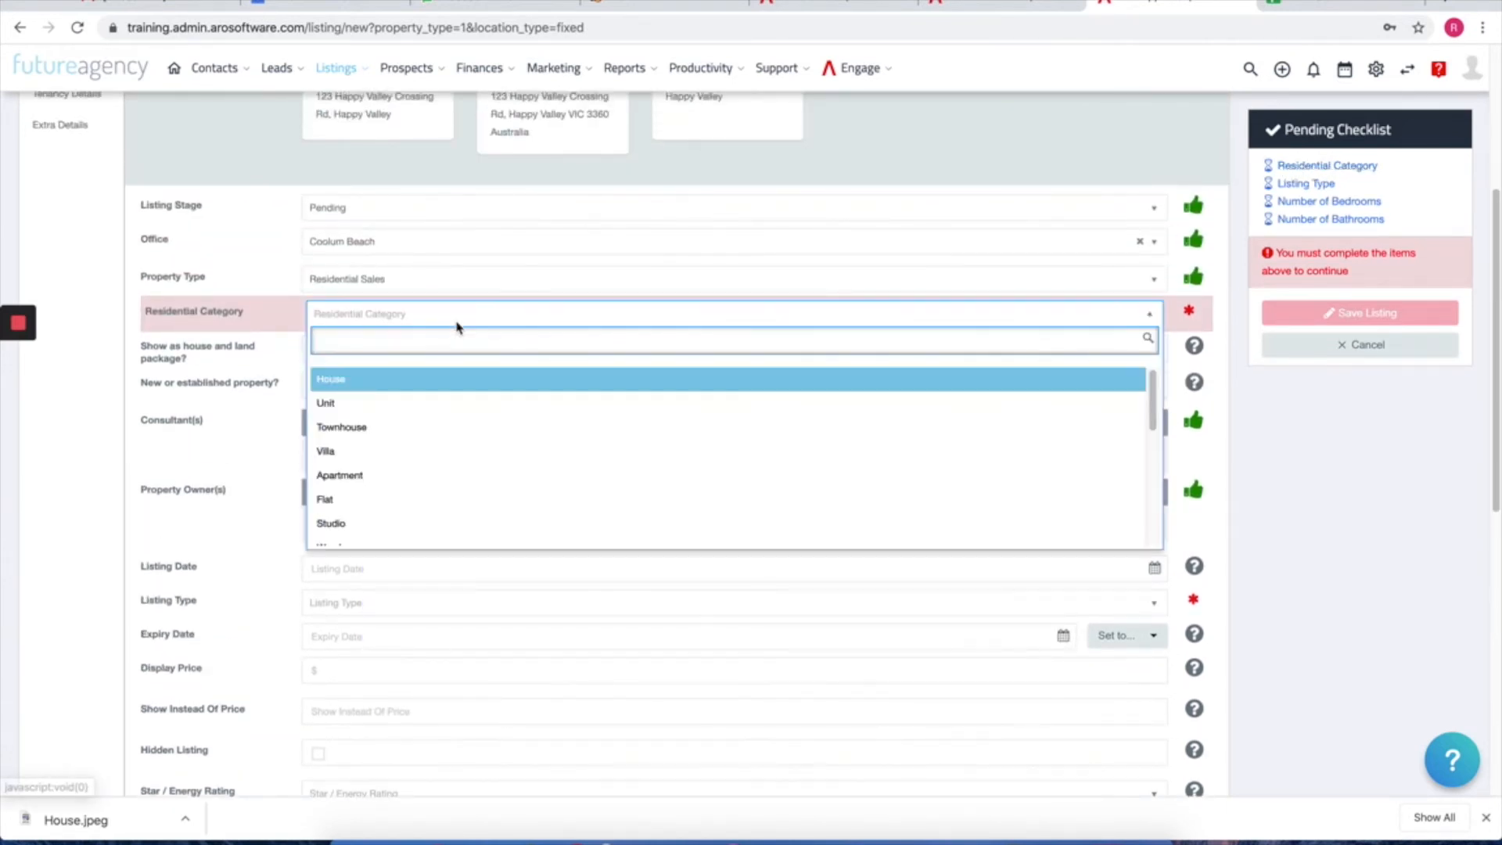
click(351, 384)
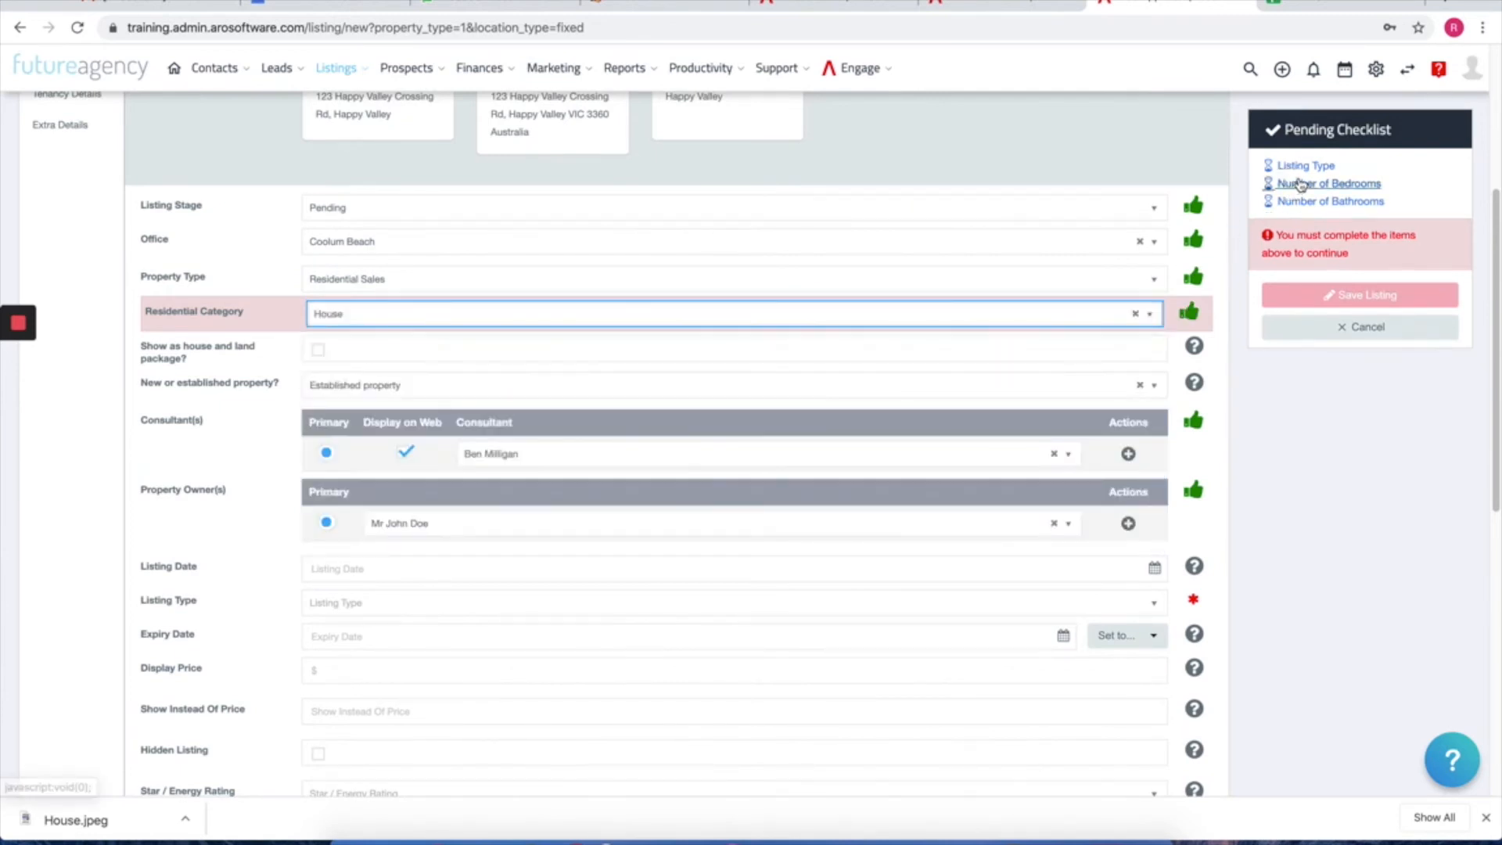
click(1305, 167)
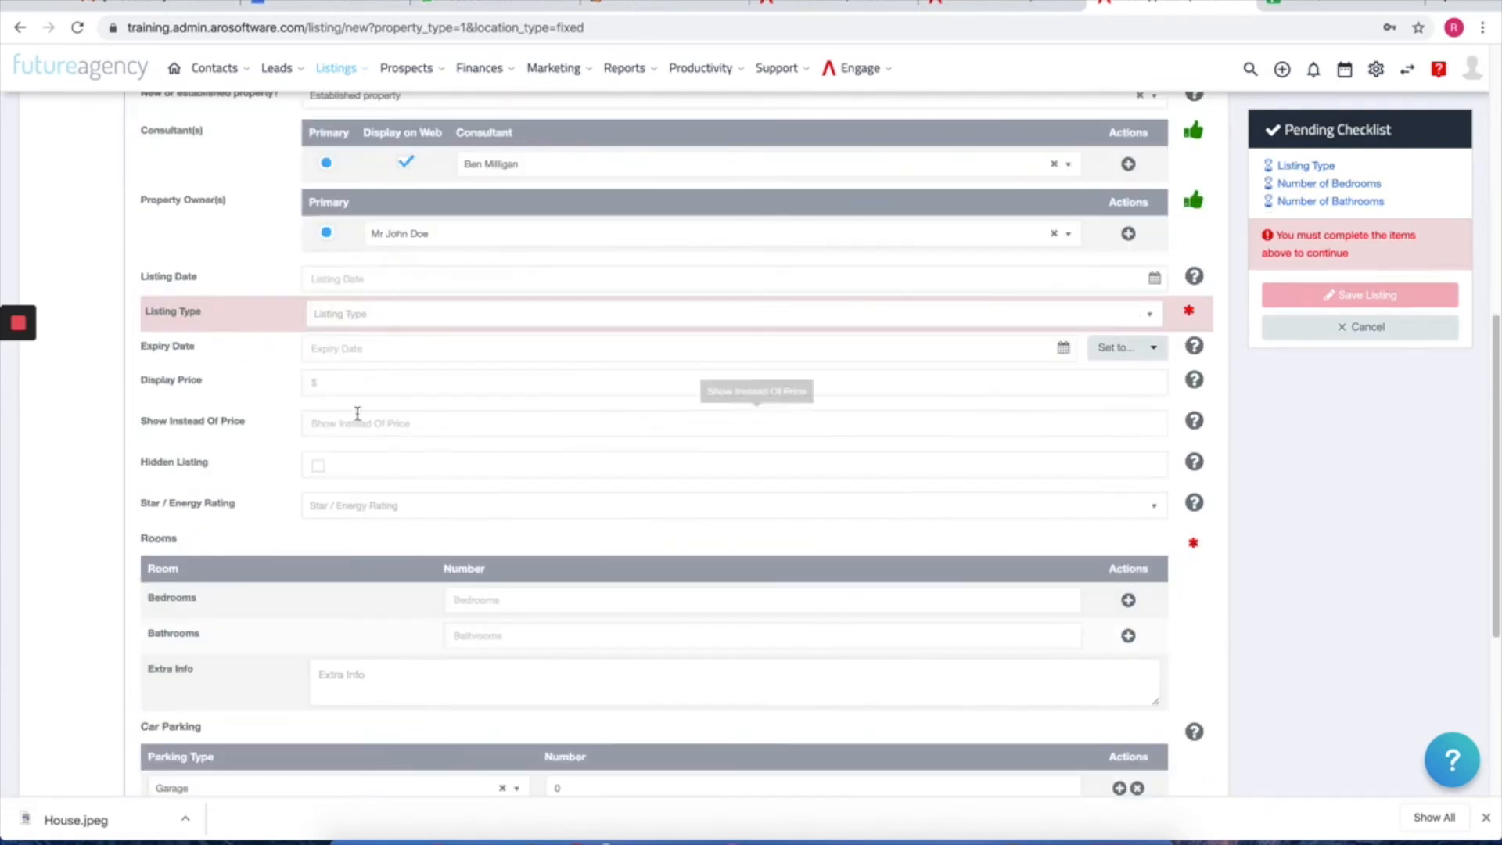
click(387, 317)
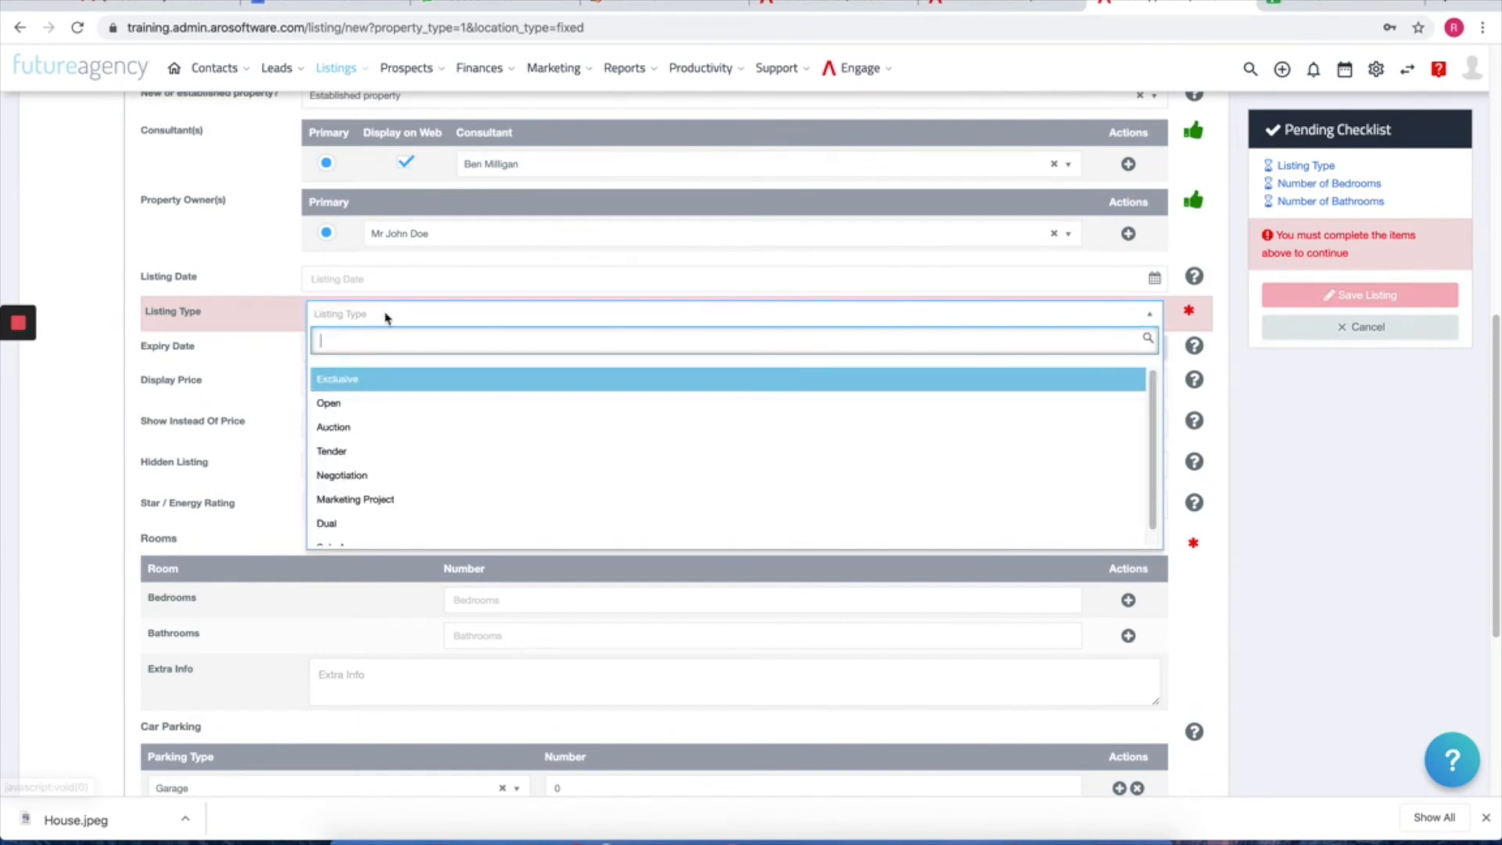
click(343, 379)
Step: Set the expiry date to 05/04/2020, 90 days from the listing date
click(1304, 166)
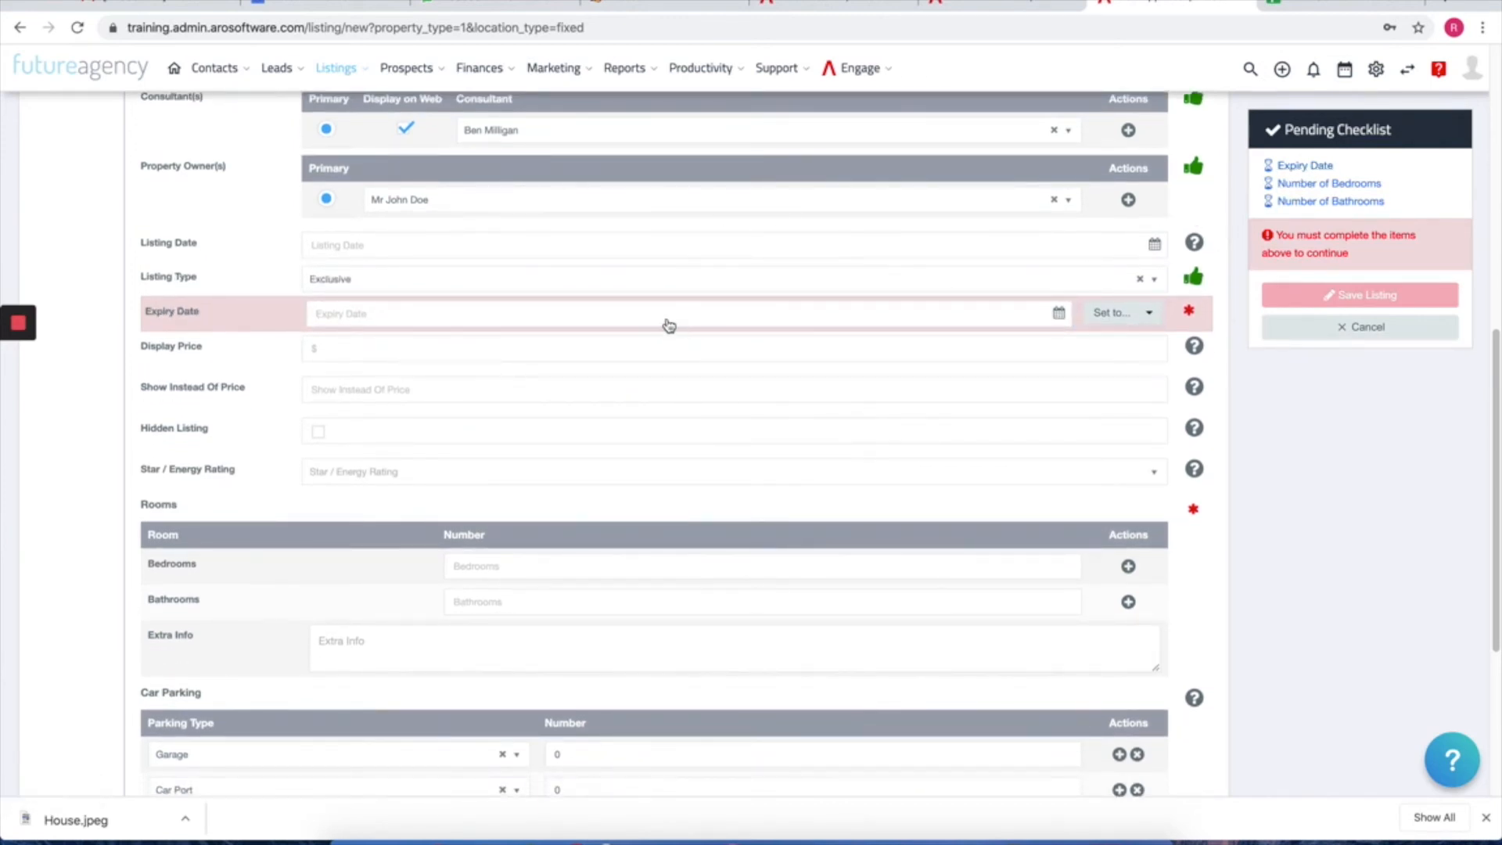
click(668, 326)
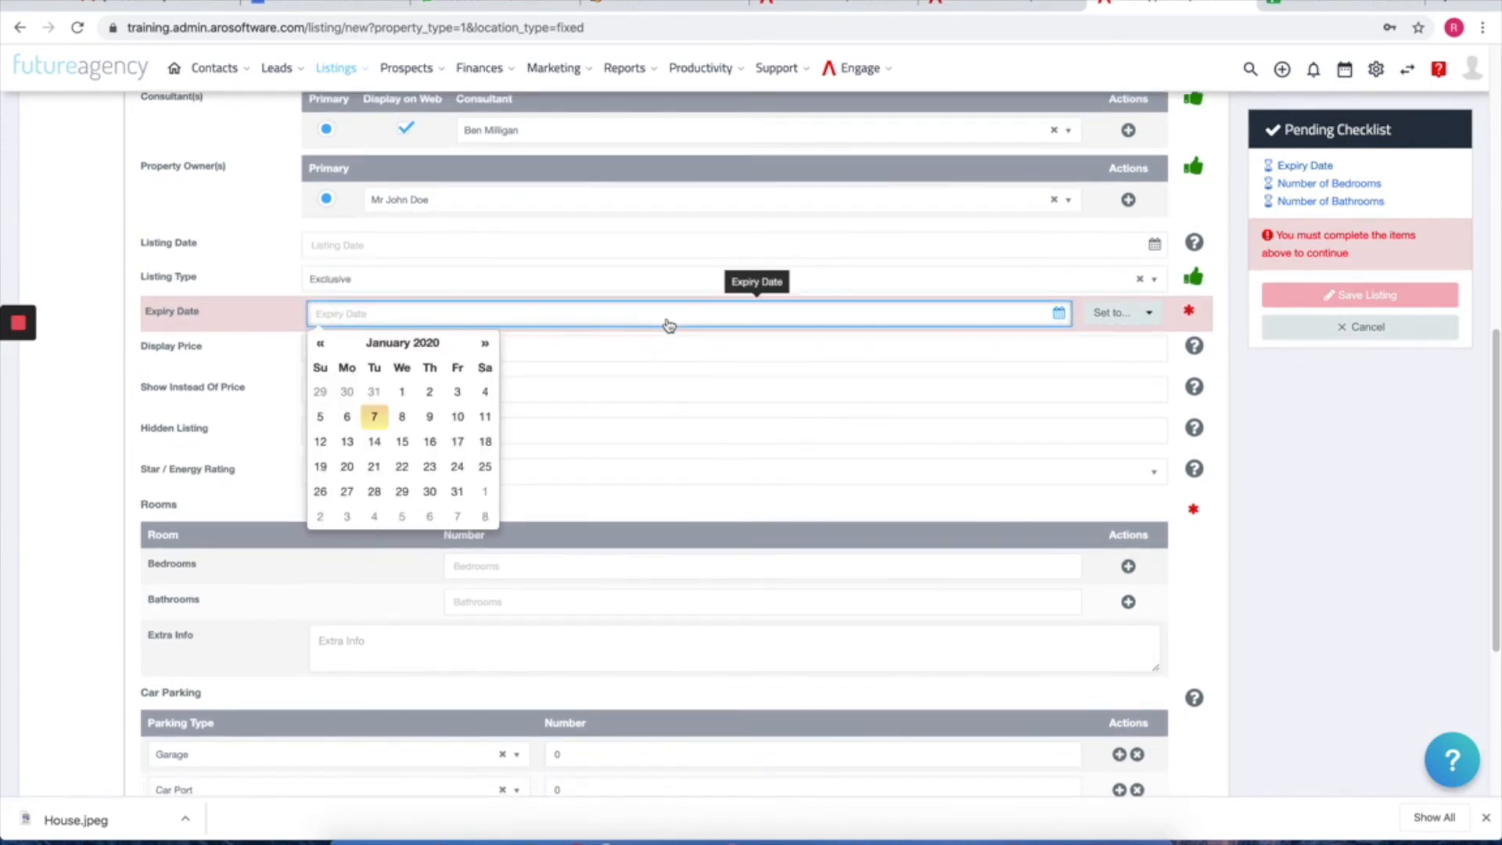
click(1127, 315)
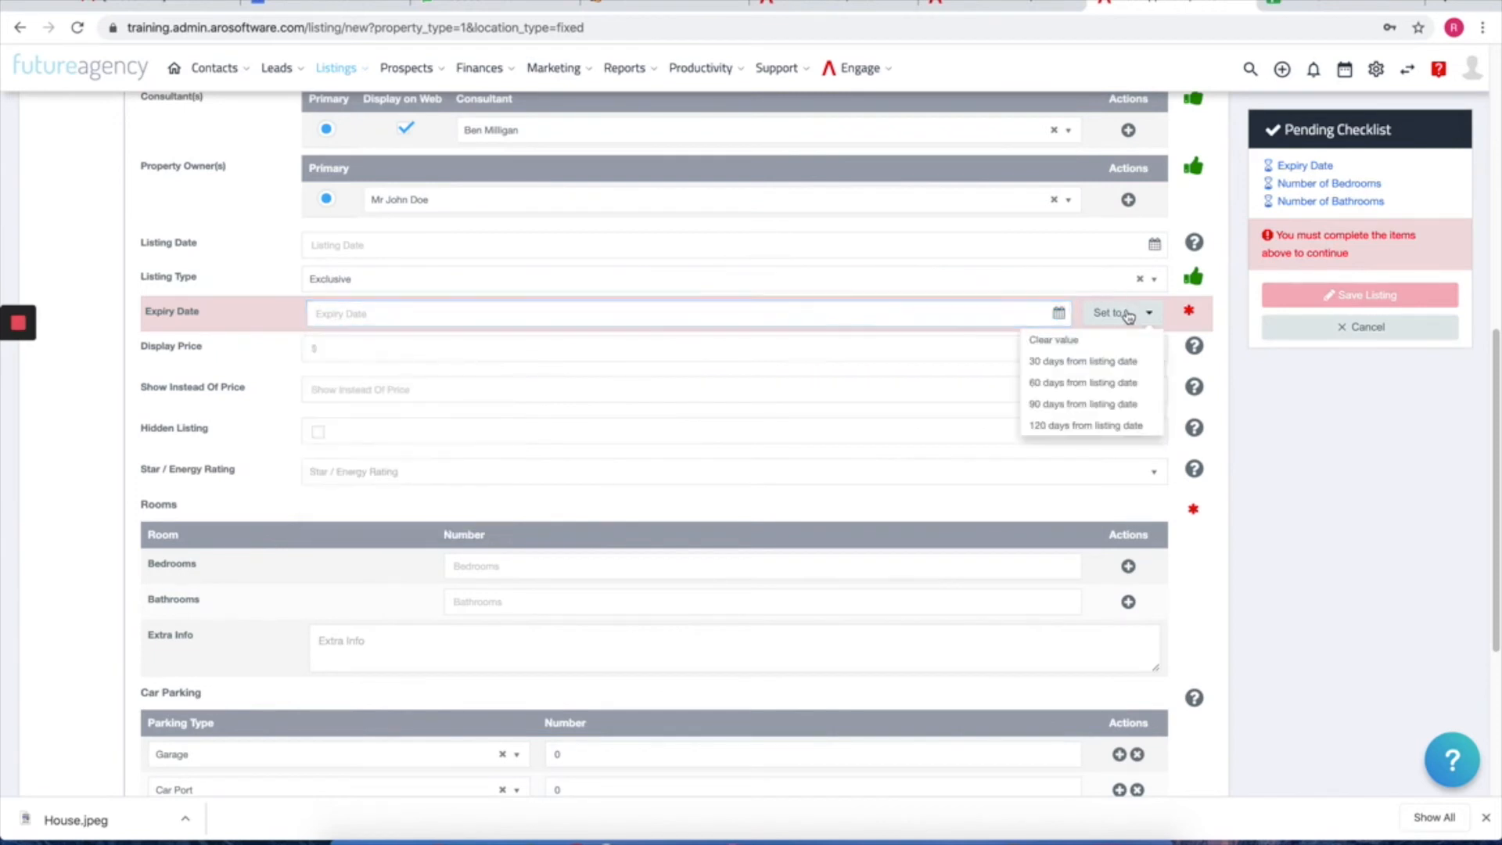
click(1096, 404)
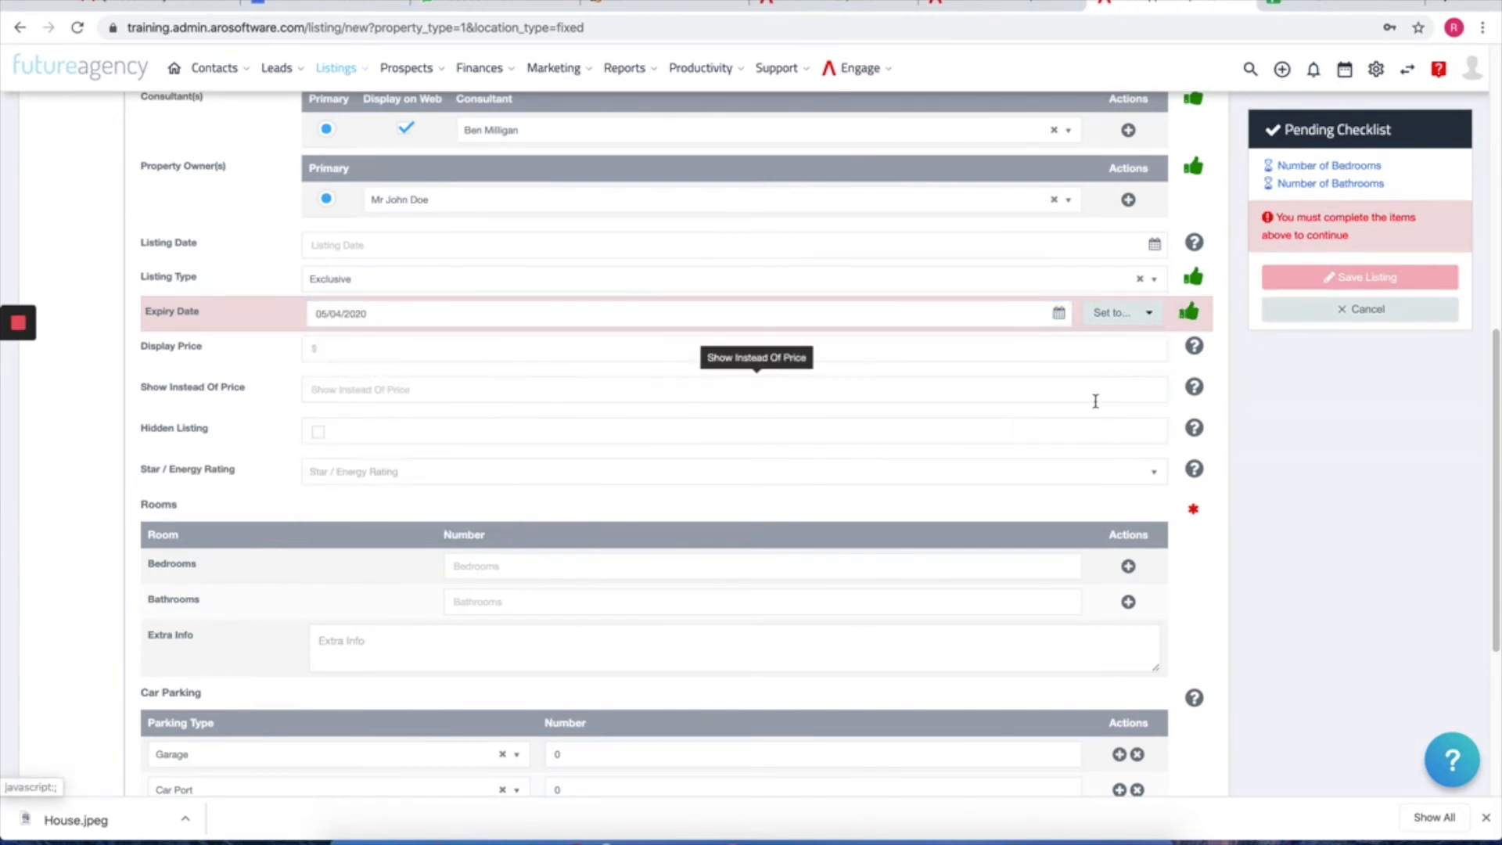
click(1365, 170)
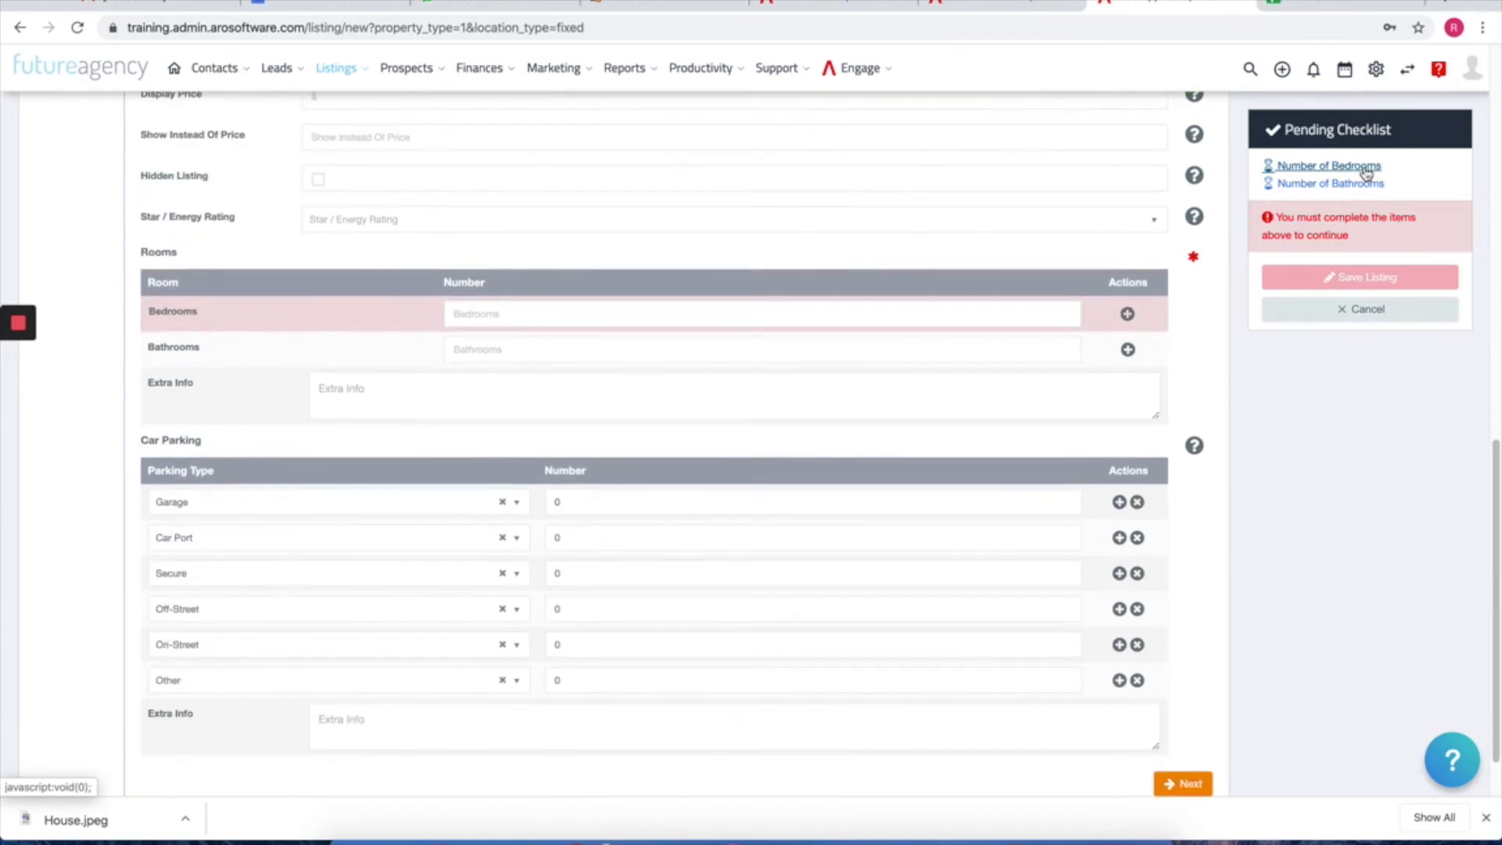
Step: Enter 3 bedrooms and 3 bathrooms in the Rooms table
click(959, 322)
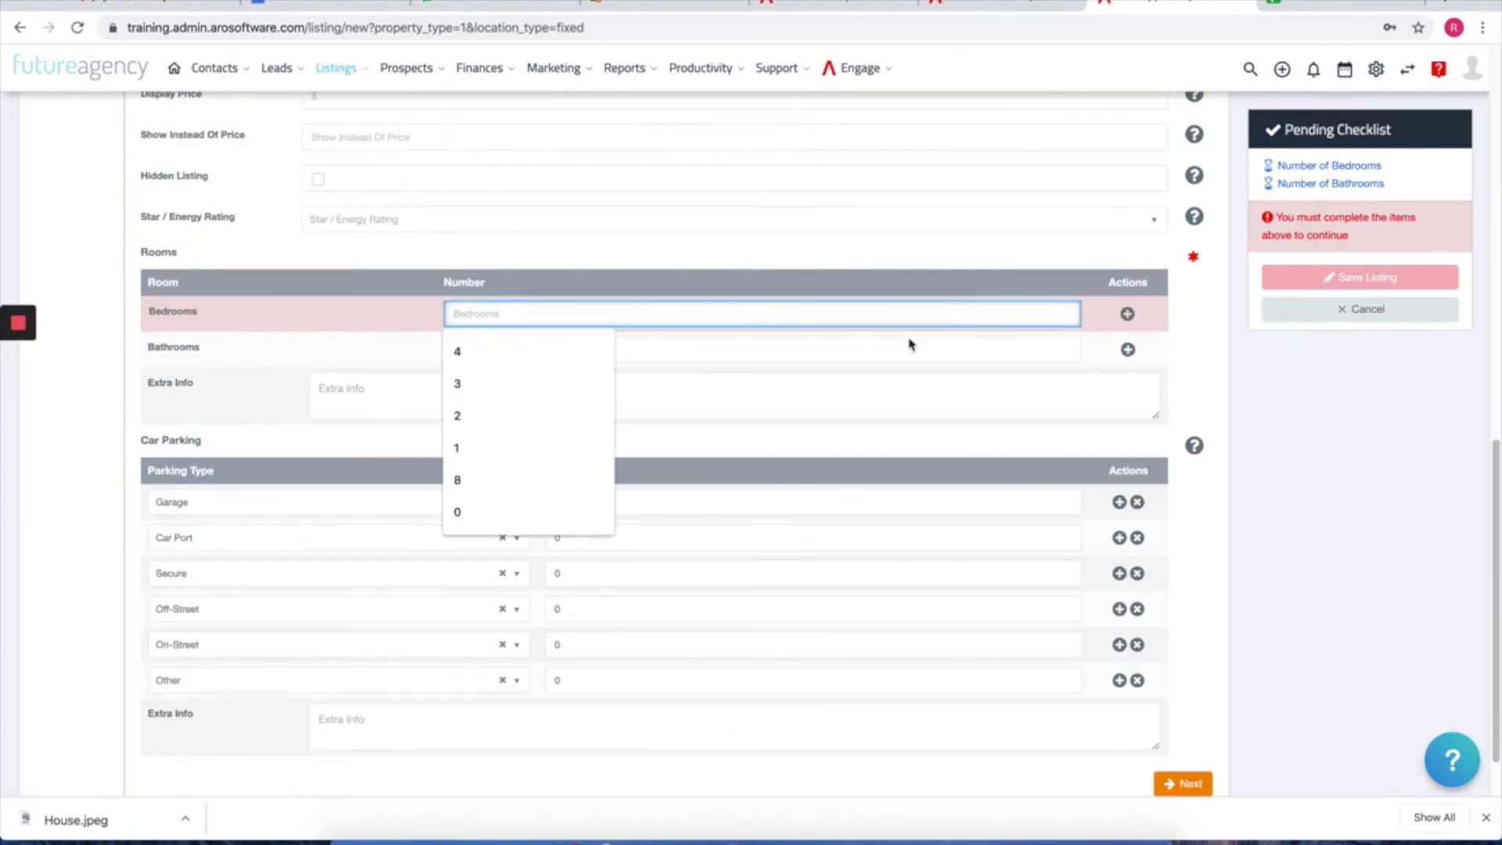
click(497, 395)
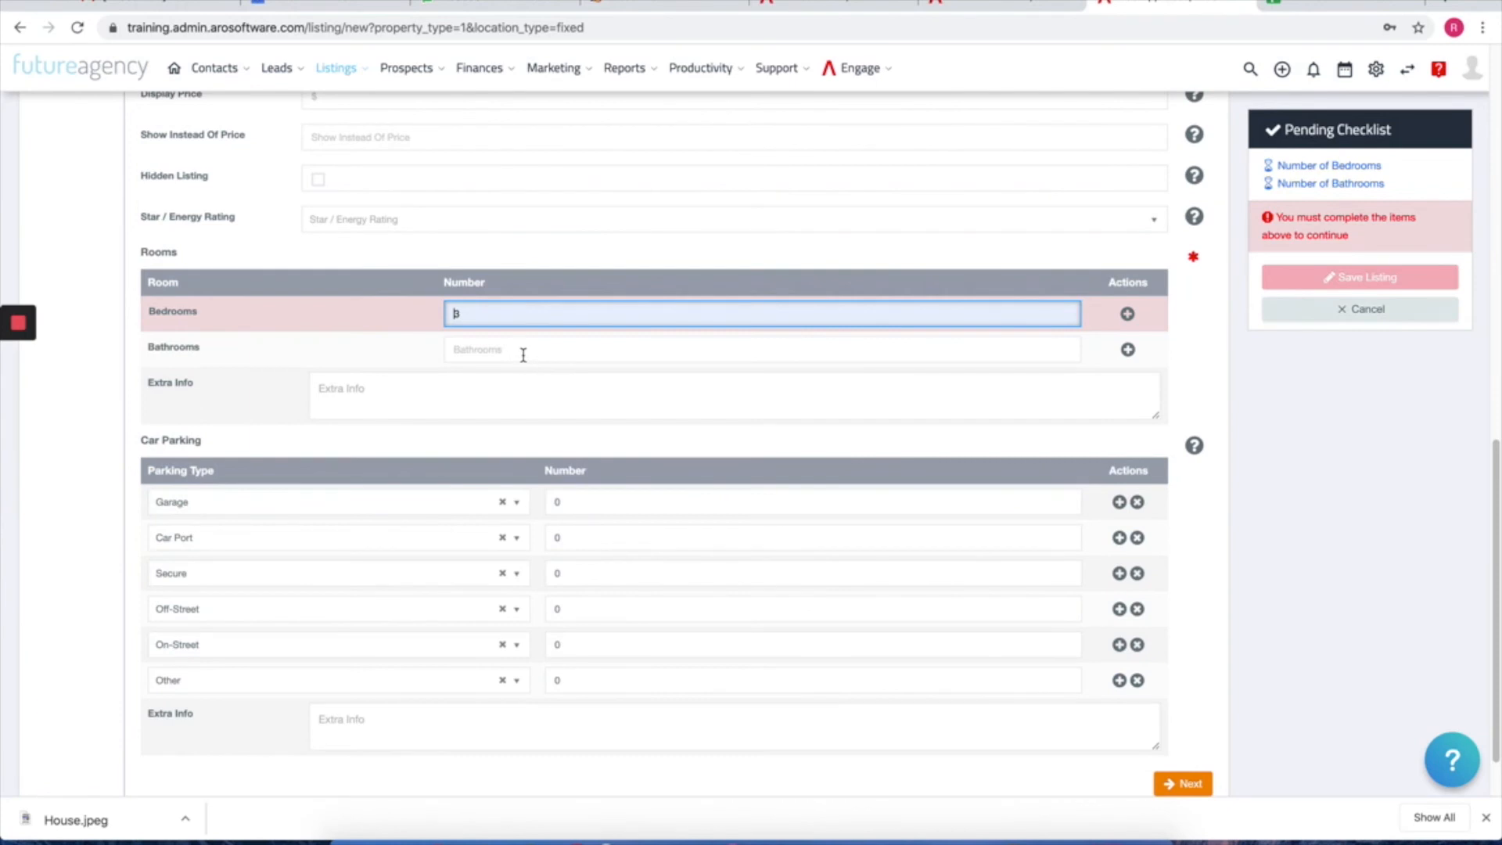
click(523, 351)
click(497, 450)
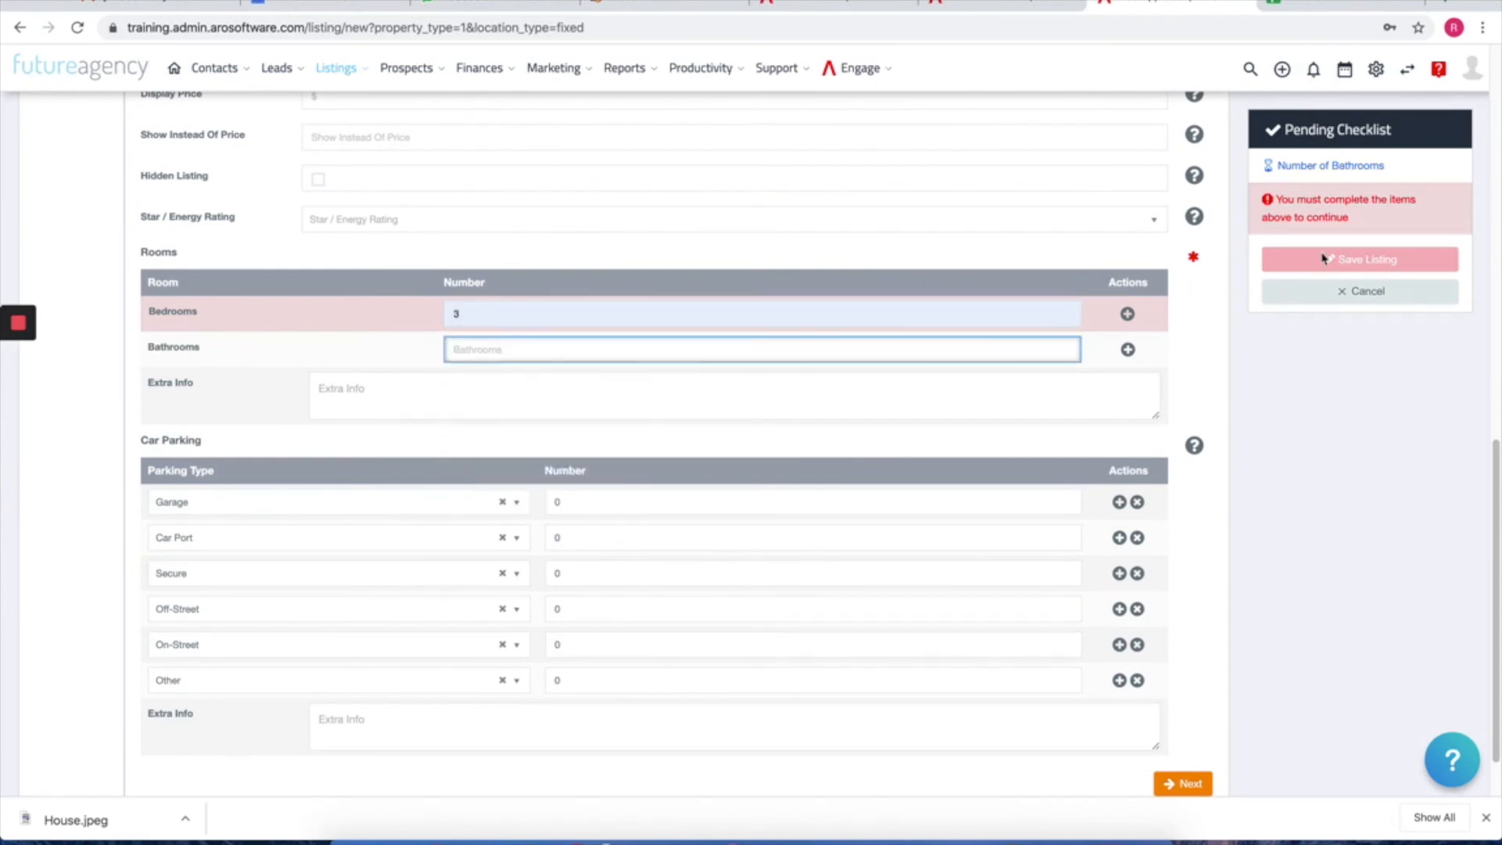
text(3)
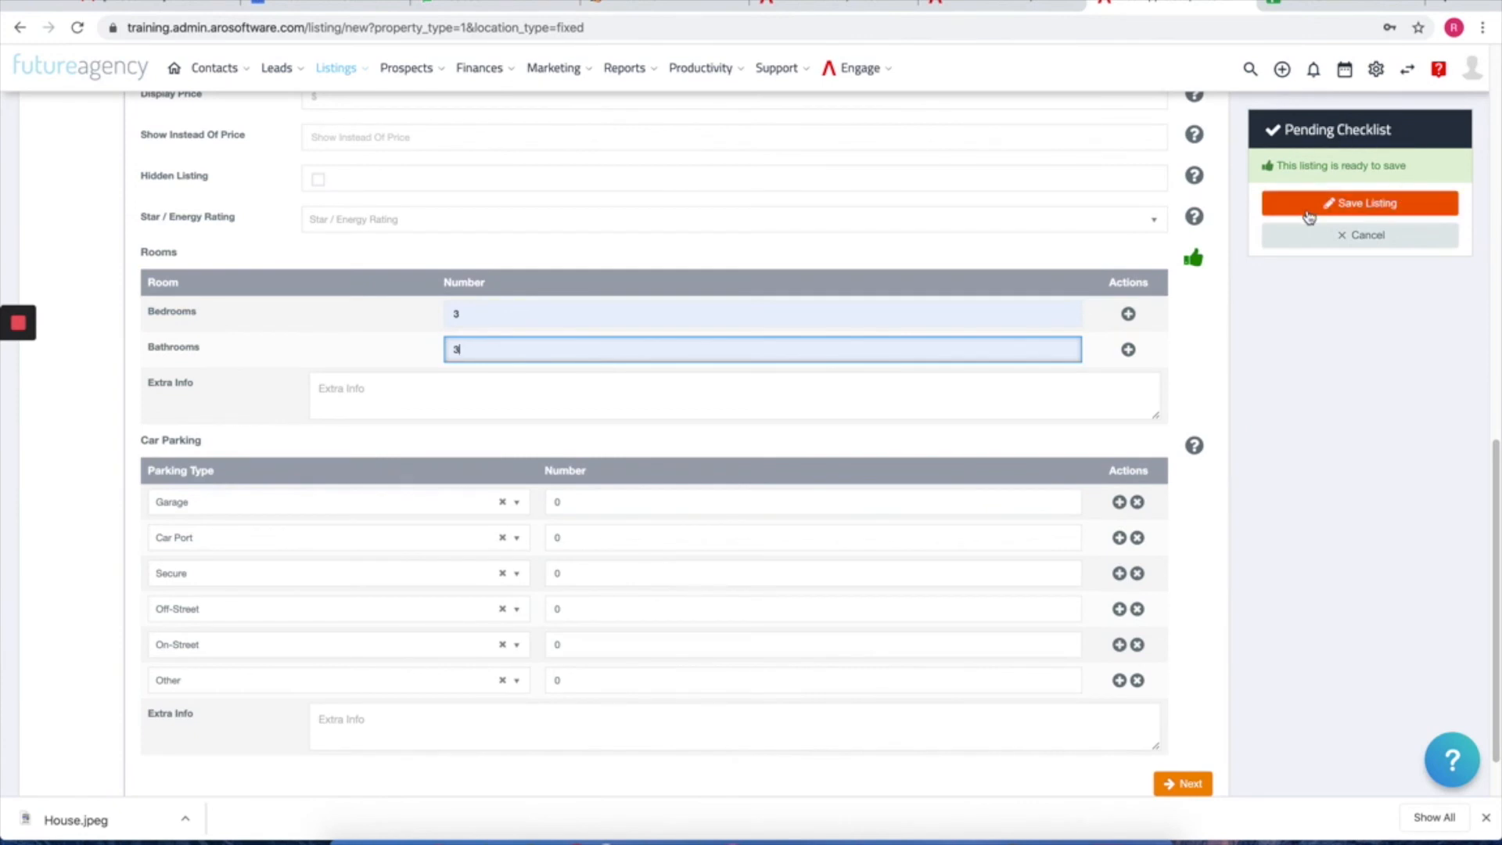
scroll(1301, 352, up, 5)
scroll(956, 336, up, 4)
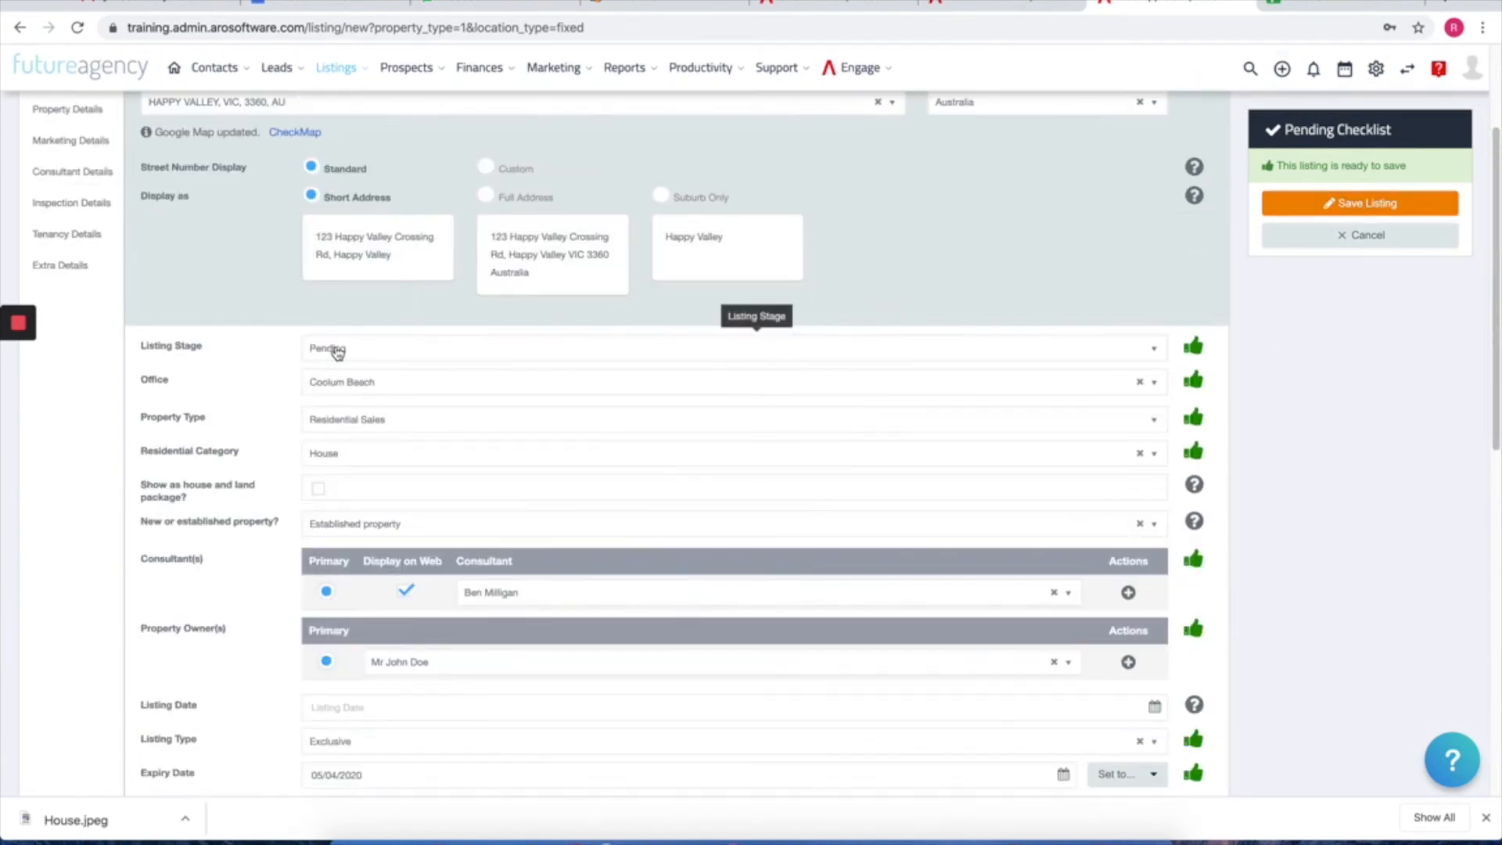
Step: Save the listing and review the Pending details page of listing #1193
click(1356, 207)
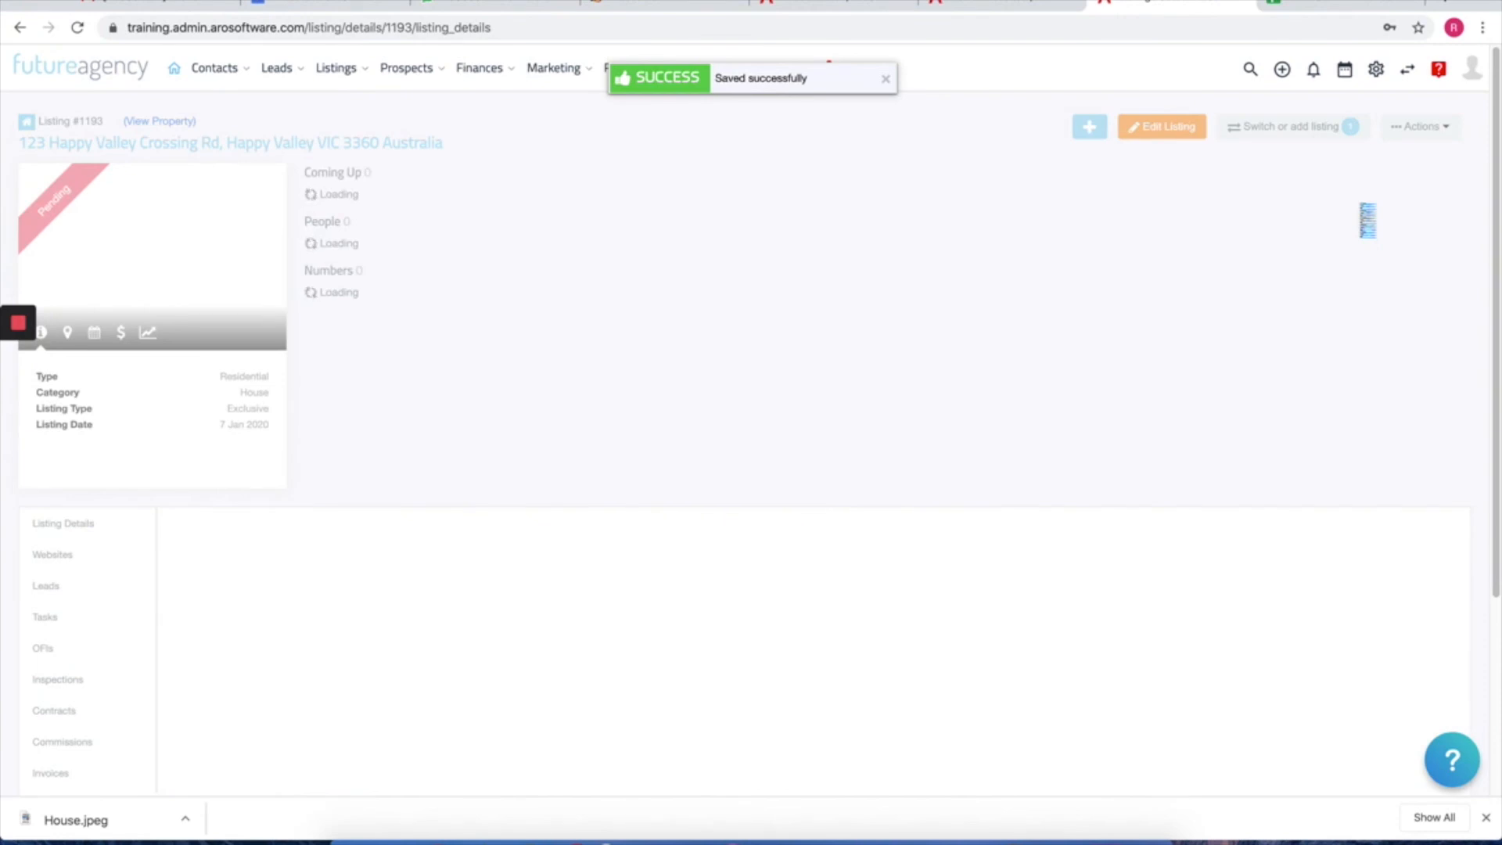
scroll(540, 337, down, 1)
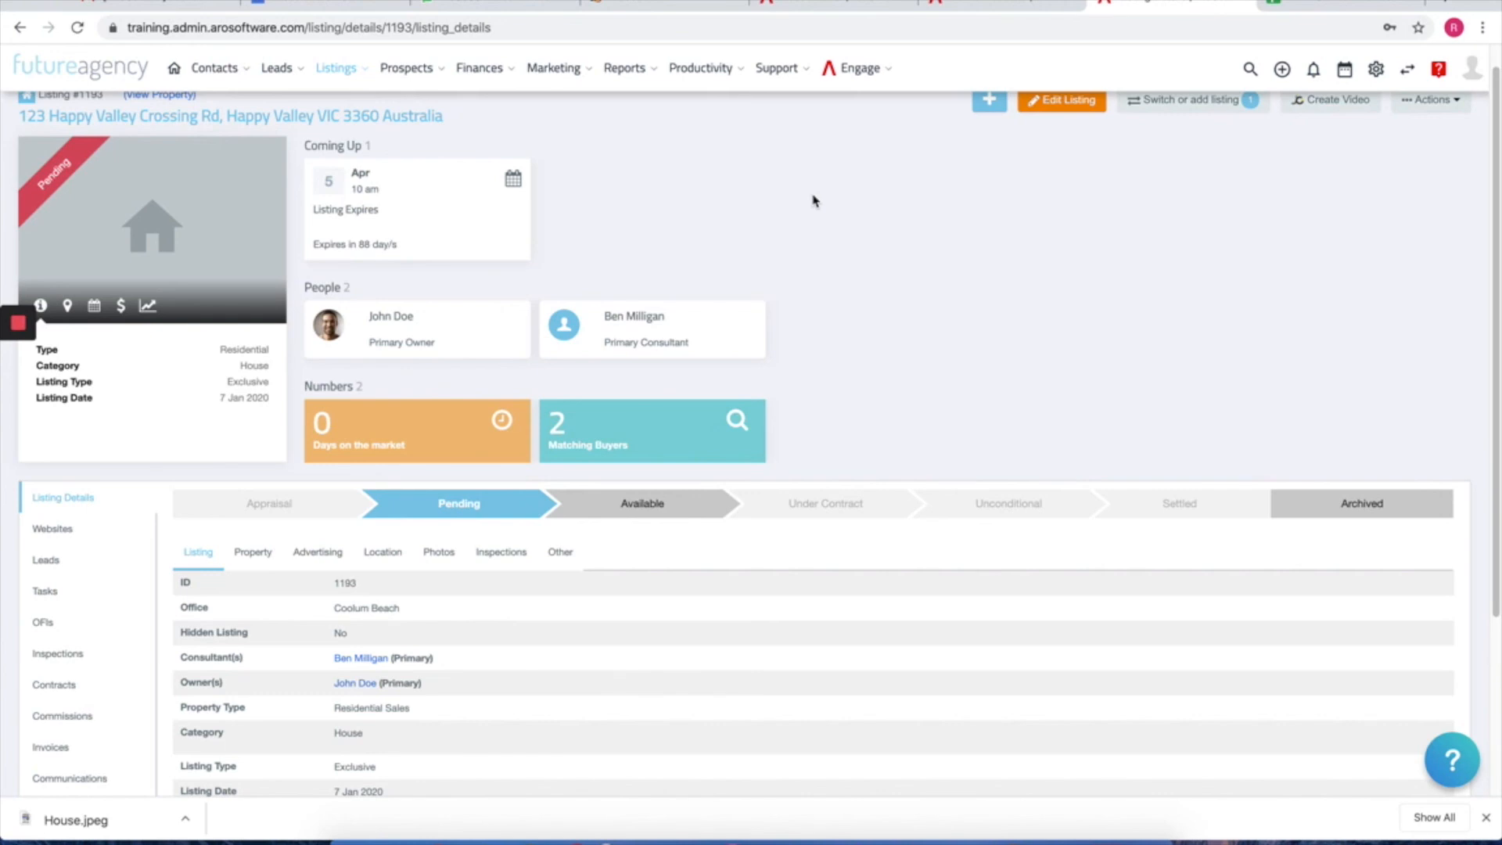
scroll(798, 230, down, 1)
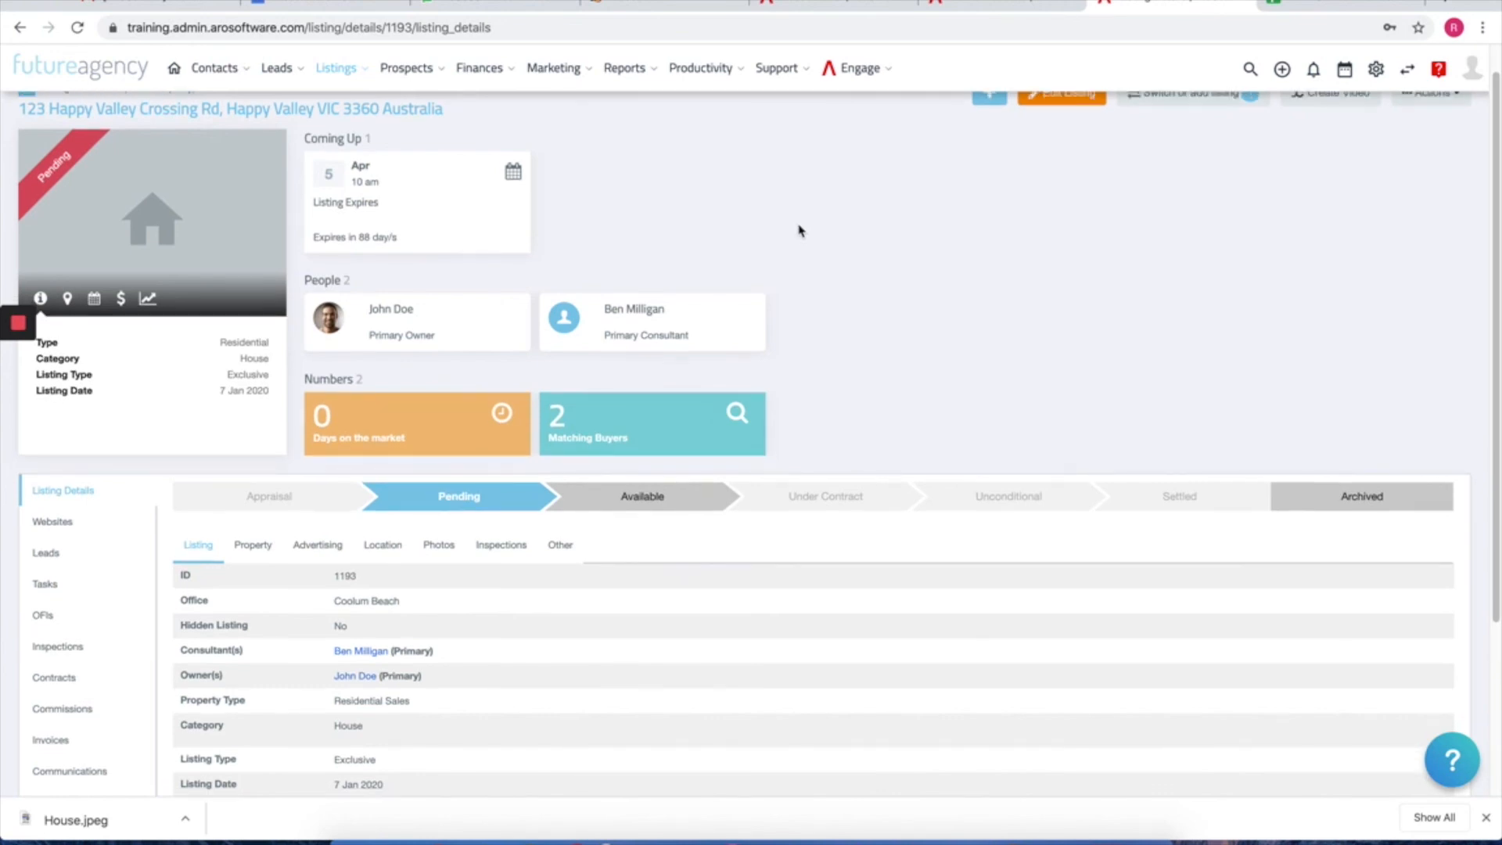